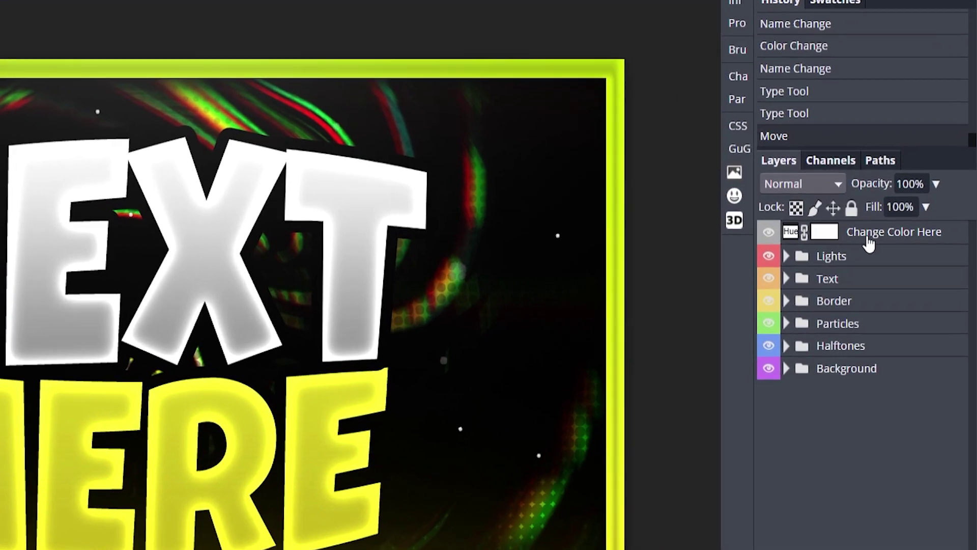
# Set the Change Color Here Hue/Saturation hue to -178 to recolour the first template blue-purple
pyautogui.doubleClick(787, 233)
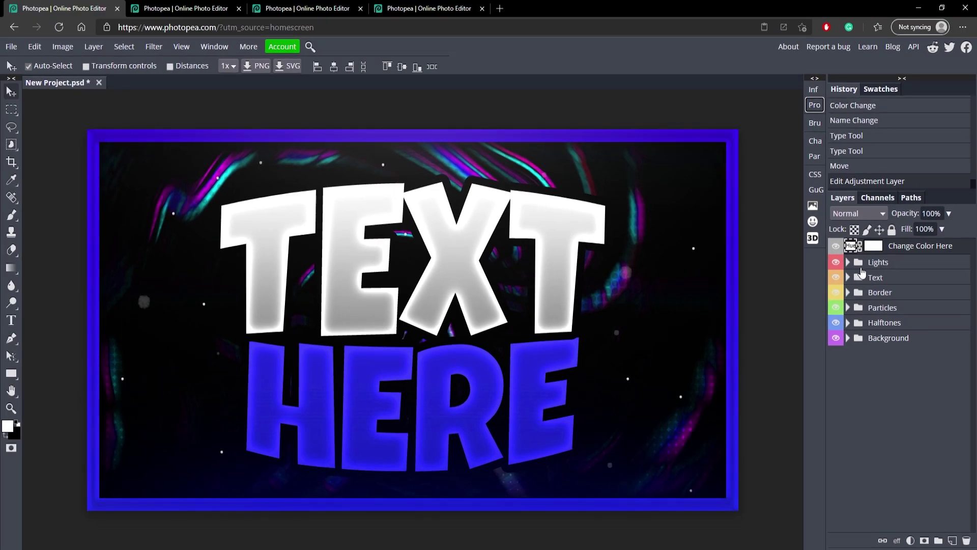
# Try renaming the TEXT title to CAMBIT, moving it left and resizing it to 250 px
pyautogui.click(391, 233)
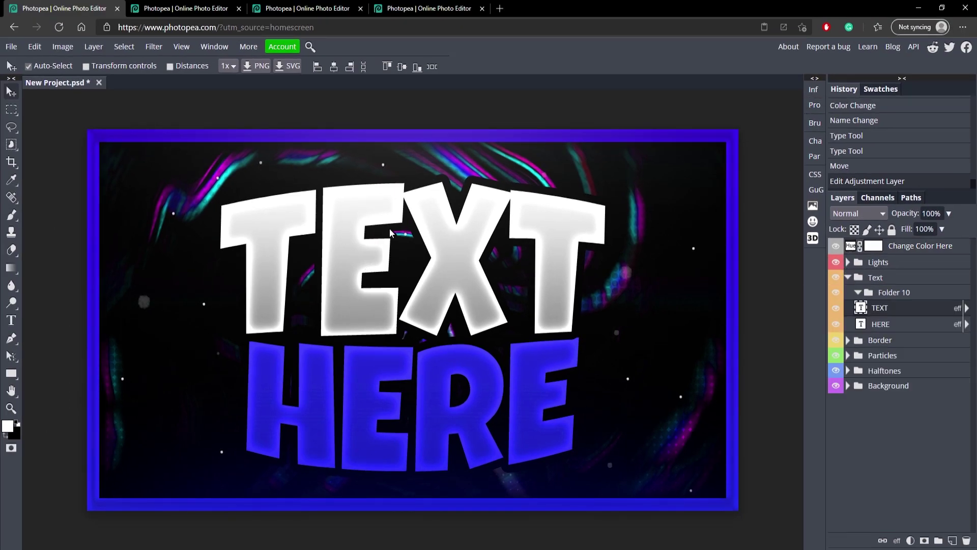
pyautogui.doubleClick(391, 233)
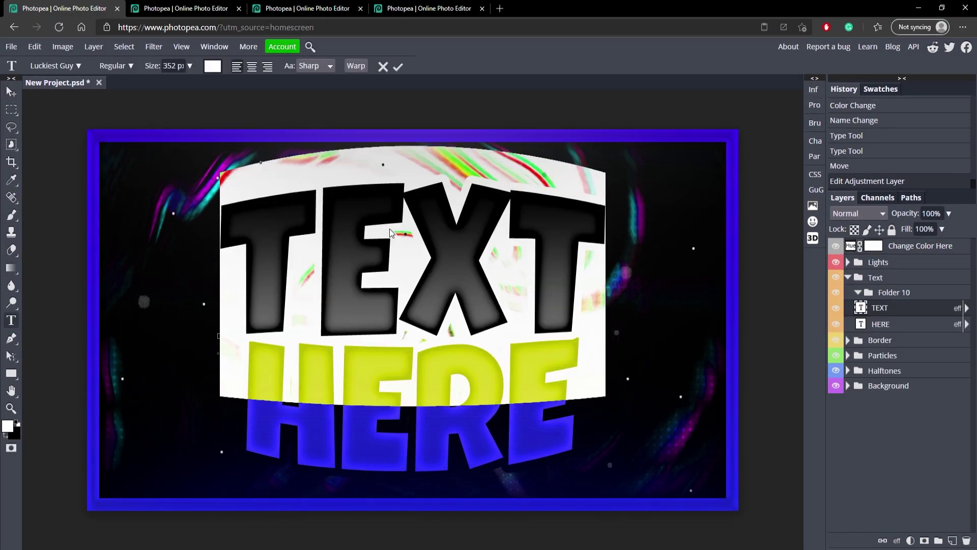
pyautogui.write('CAMBI')
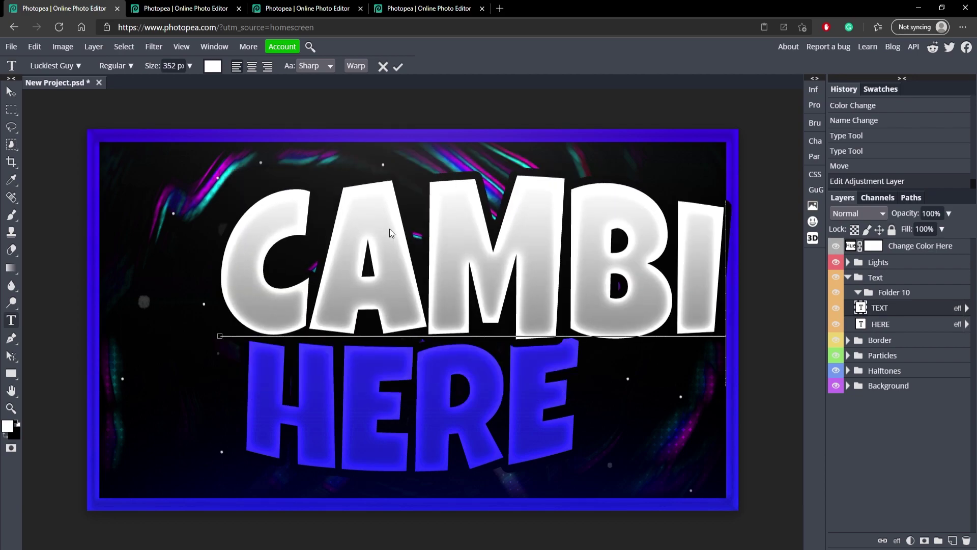
pyautogui.write('T')
pyautogui.click(398, 66)
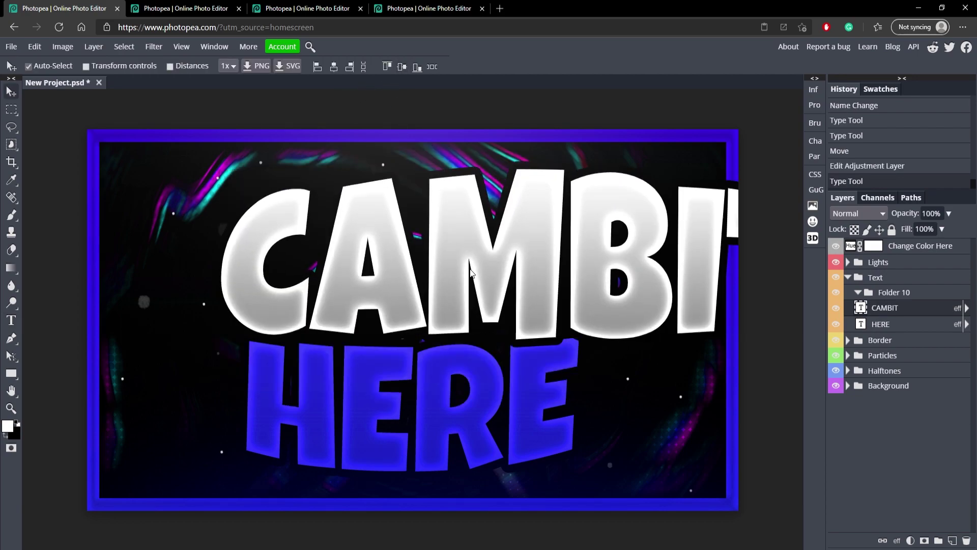
pyautogui.moveTo(473, 274); pyautogui.dragTo(364, 268)
pyautogui.doubleClick(364, 268)
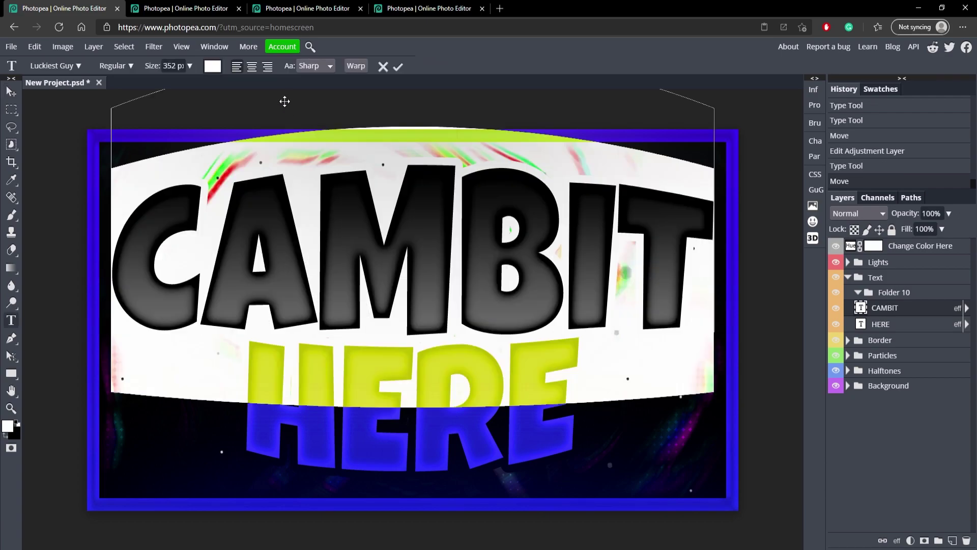
pyautogui.click(189, 65)
pyautogui.moveTo(188, 84); pyautogui.dragTo(183, 84)
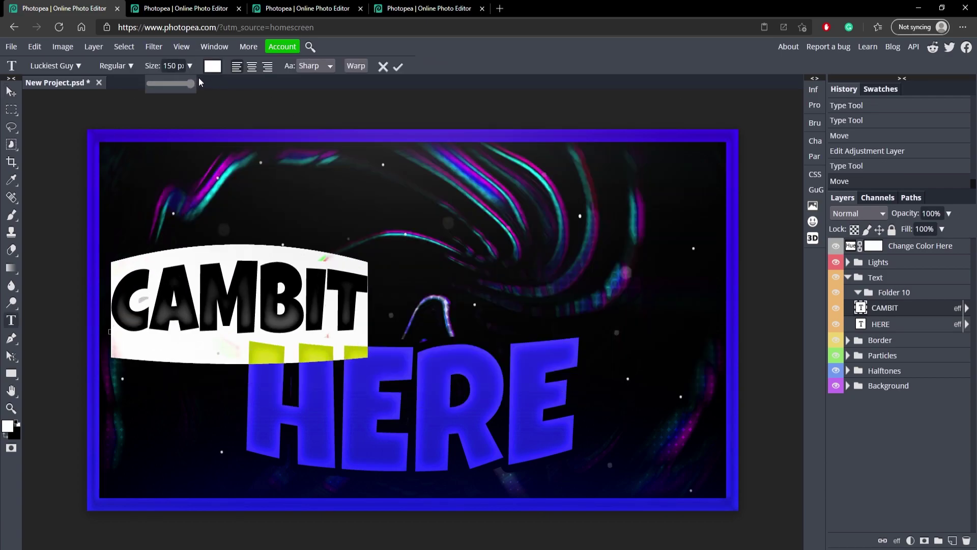
pyautogui.click(169, 65)
pyautogui.write('2')
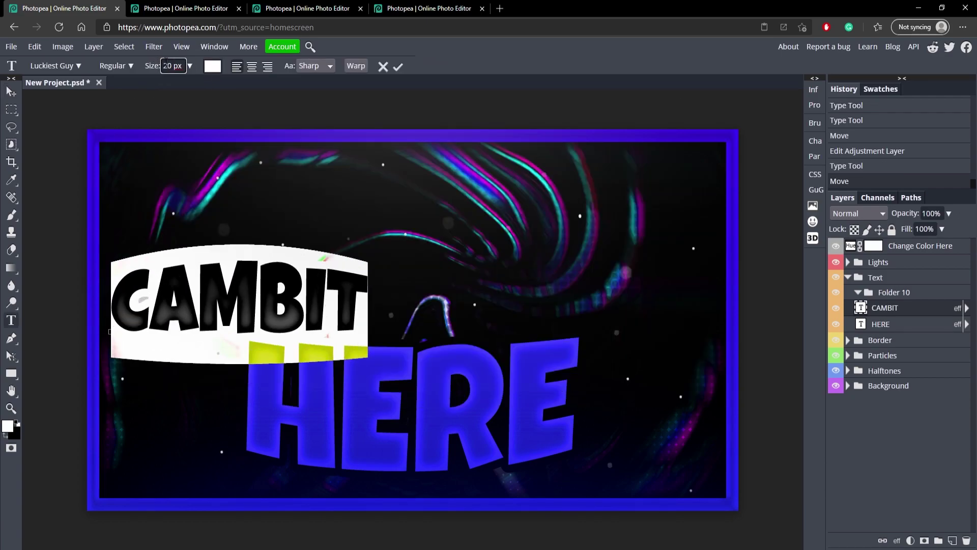
pyautogui.write('50')
# Cancel the rename to restore TEXT, re-commit the HERE and TEXT edits, and collapse the Text group
pyautogui.click(383, 66)
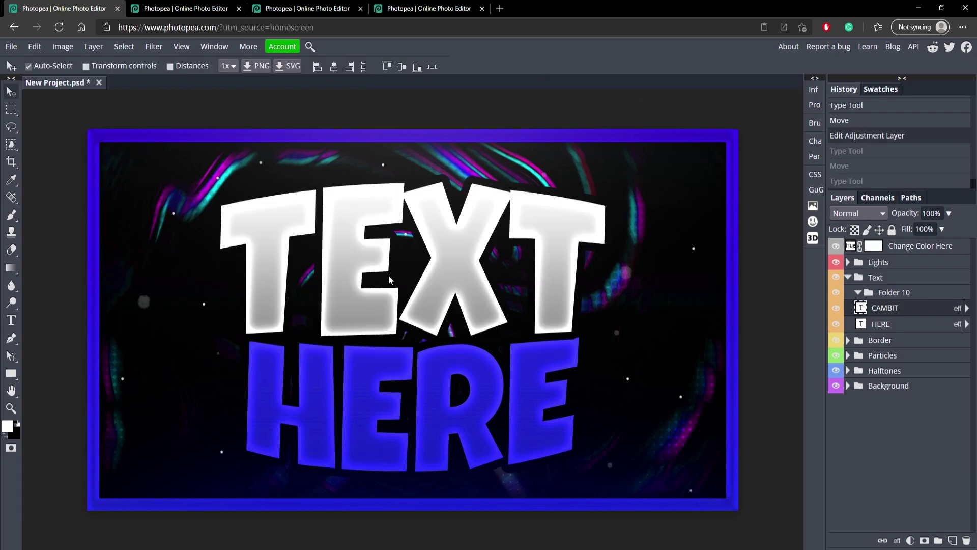
pyautogui.doubleClick(379, 388)
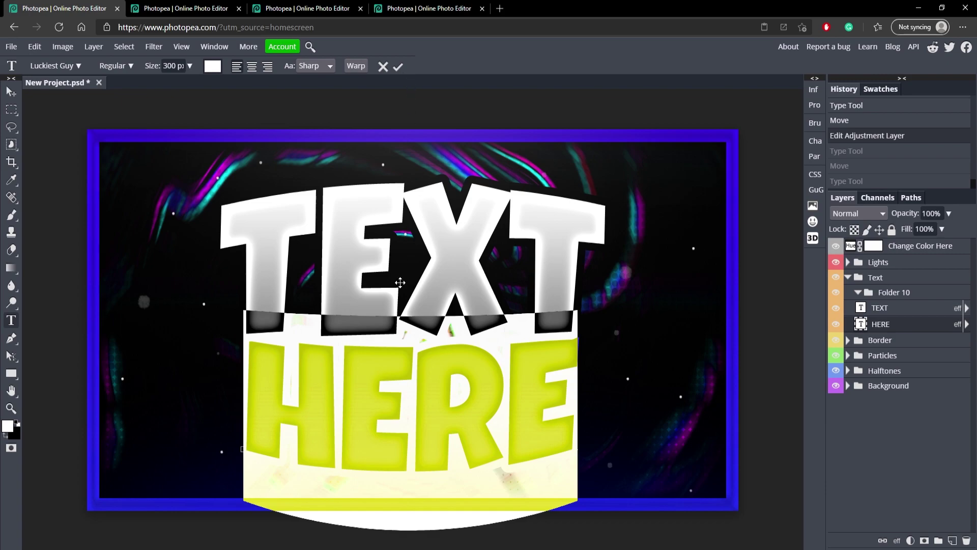
pyautogui.click(398, 66)
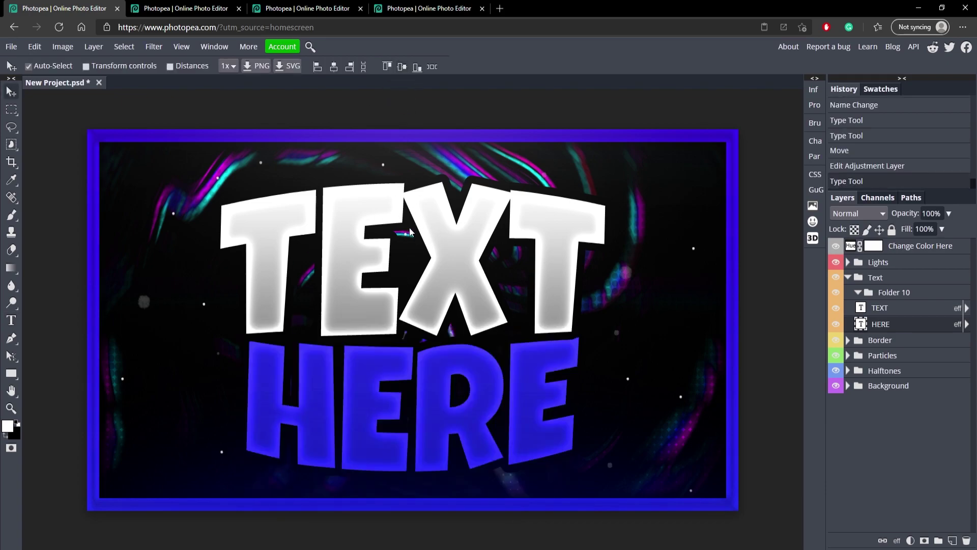
pyautogui.doubleClick(376, 250)
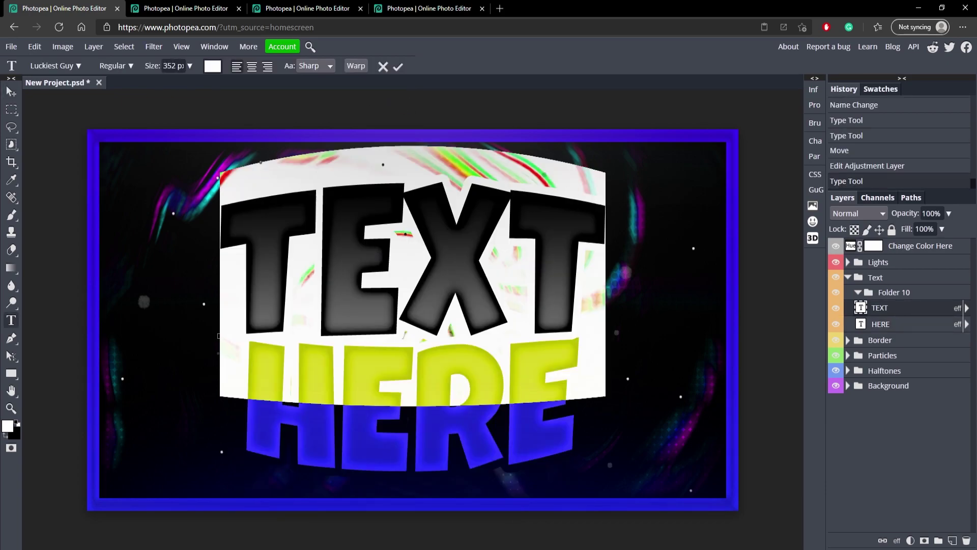
pyautogui.click(398, 67)
pyautogui.doubleClick(430, 381)
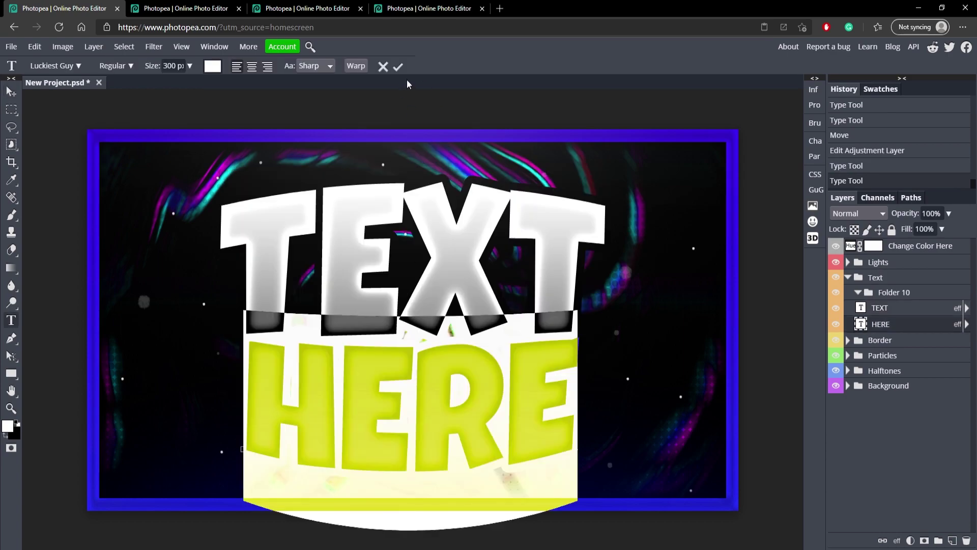
pyautogui.click(398, 67)
pyautogui.click(849, 278)
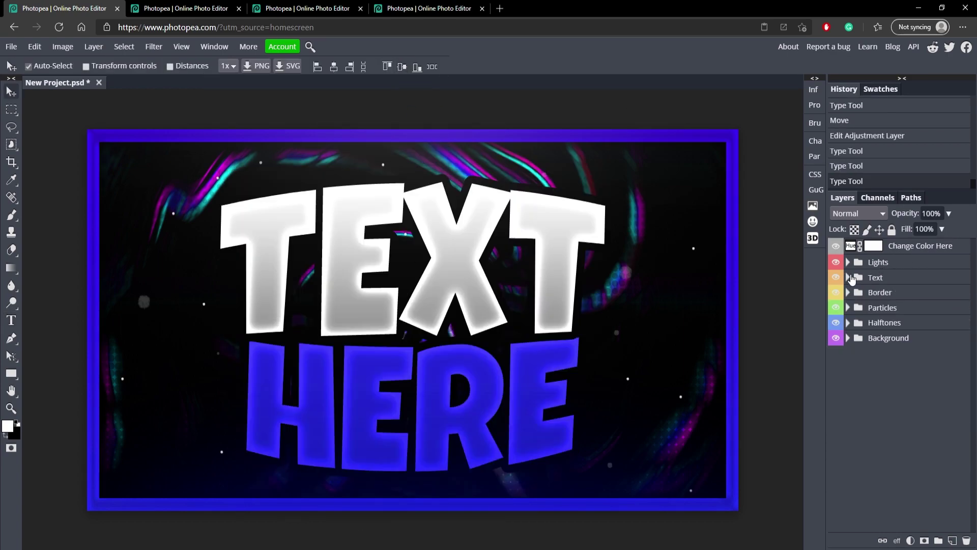
# On the second template, retype the YOUR TEXT headline as YOURNAME
pyautogui.click(182, 6)
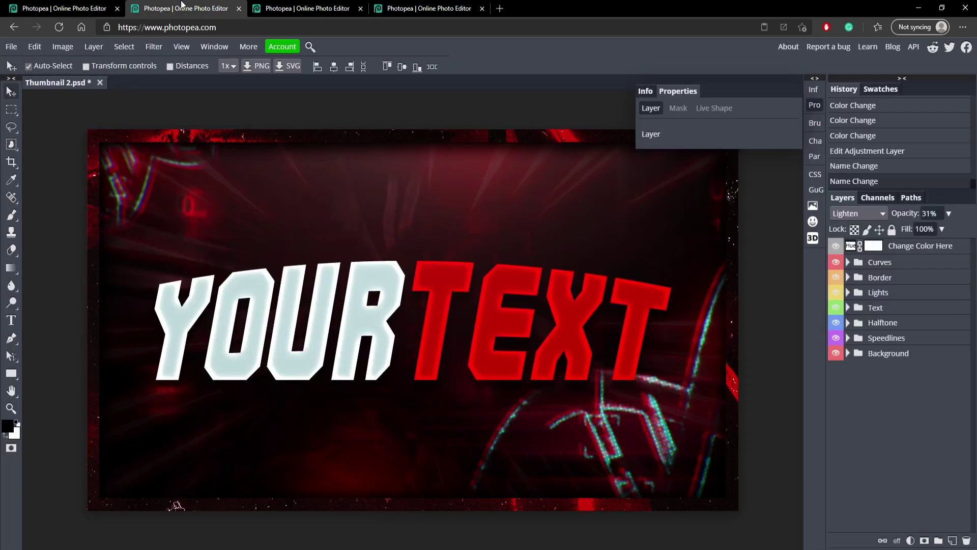
pyautogui.click(815, 105)
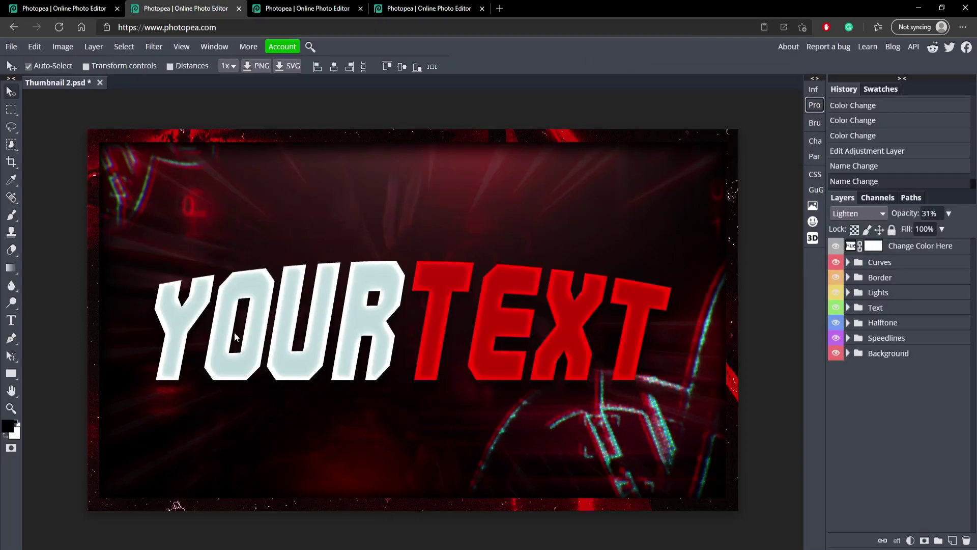
pyautogui.click(362, 312)
pyautogui.doubleClick(361, 311)
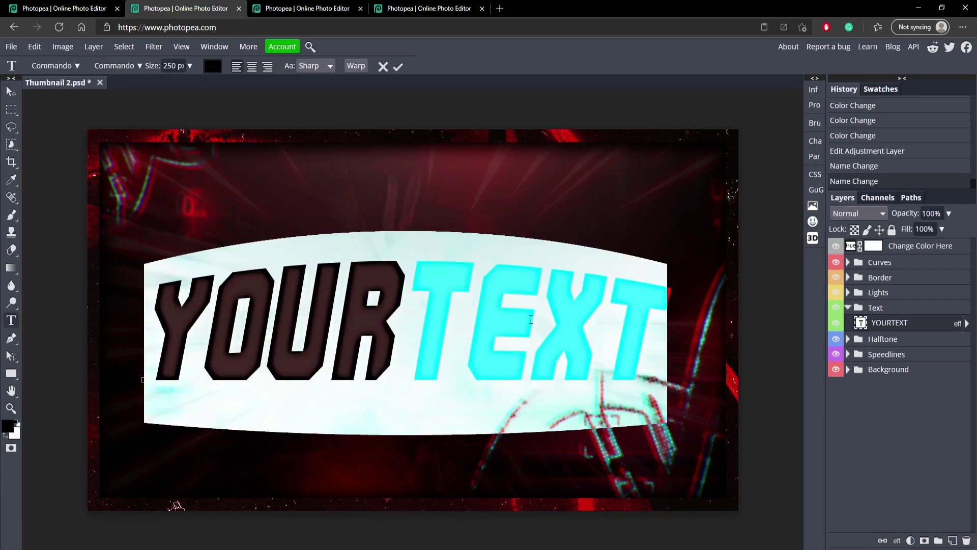
pyautogui.click(379, 291)
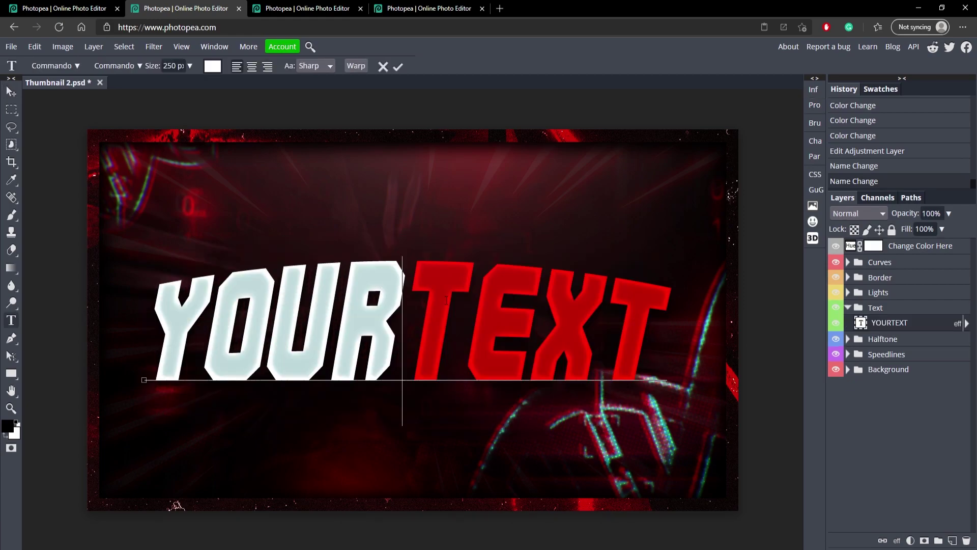
pyautogui.moveTo(404, 320); pyautogui.dragTo(660, 320)
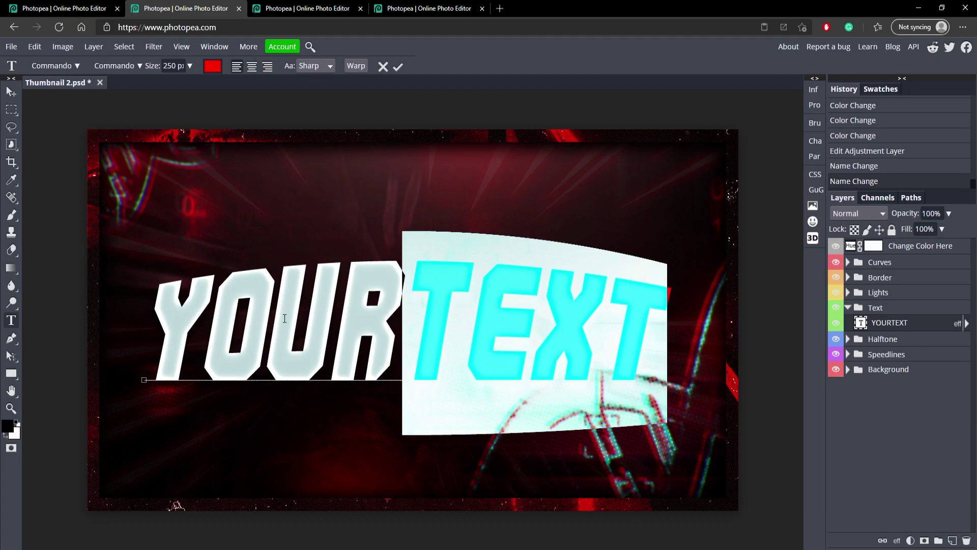
pyautogui.click(402, 318)
pyautogui.moveTo(402, 318); pyautogui.dragTo(208, 321)
pyautogui.press('Right')
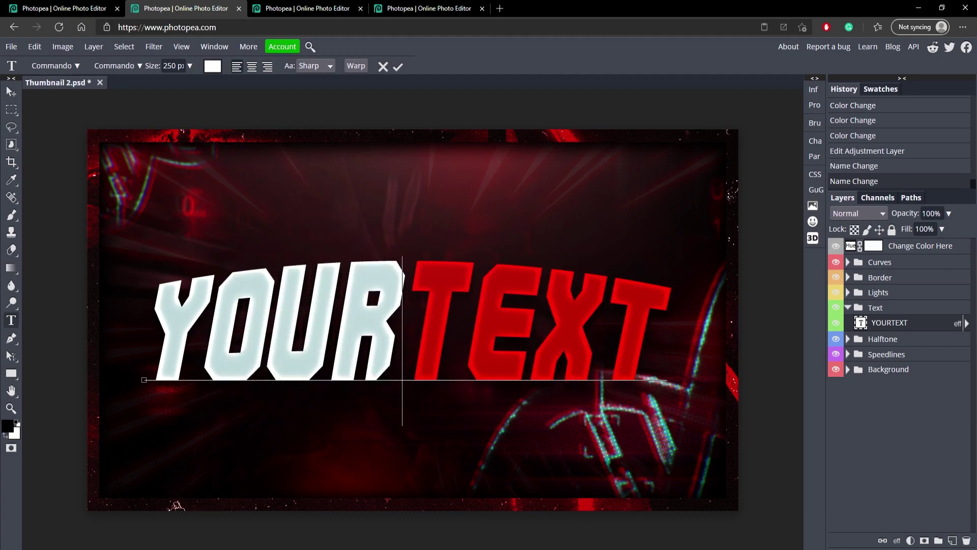
pyautogui.hotkey('ctrl', 'a')
pyautogui.write('YO')
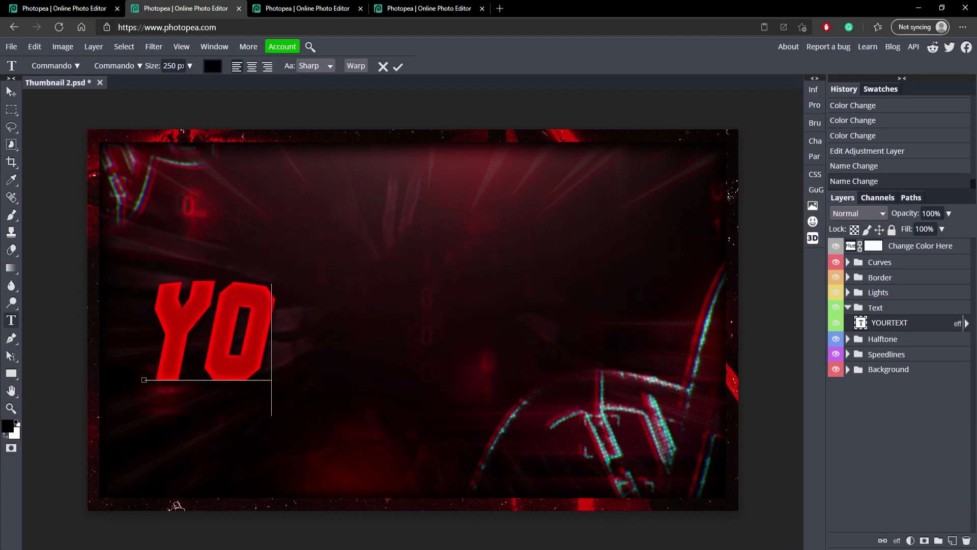
pyautogui.write('URNAME')
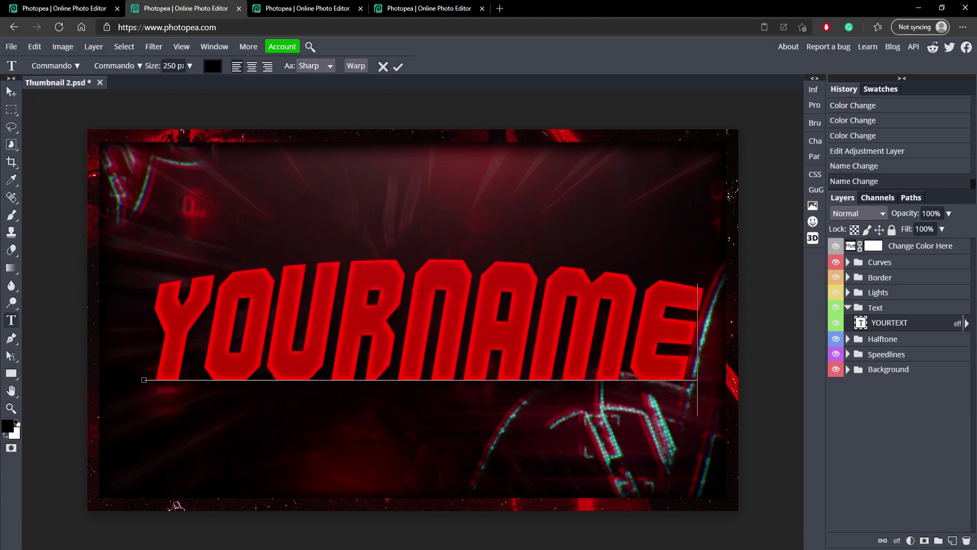
# Give the word YOUR a light colour and commit the headline
pyautogui.moveTo(402, 325); pyautogui.dragTo(148, 328)
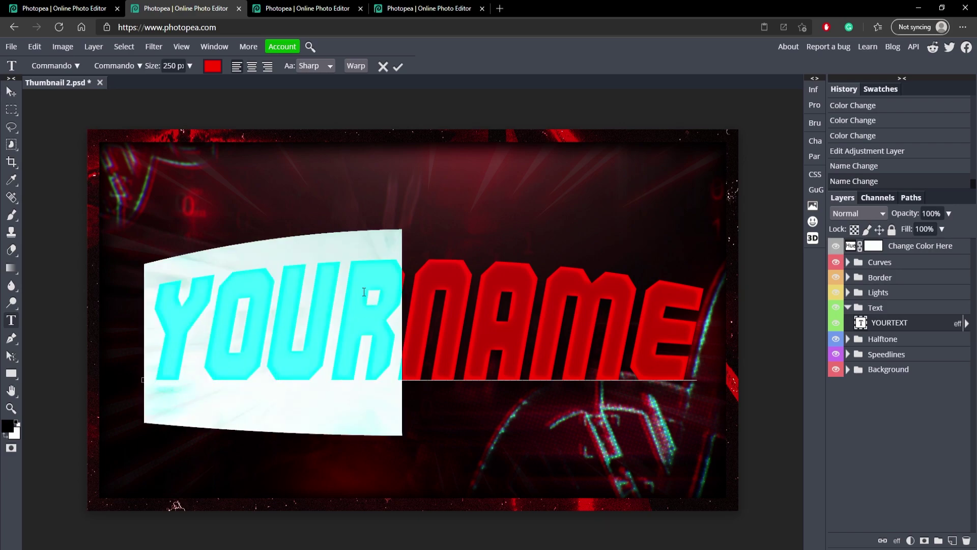
pyautogui.click(213, 67)
pyautogui.click(753, 305)
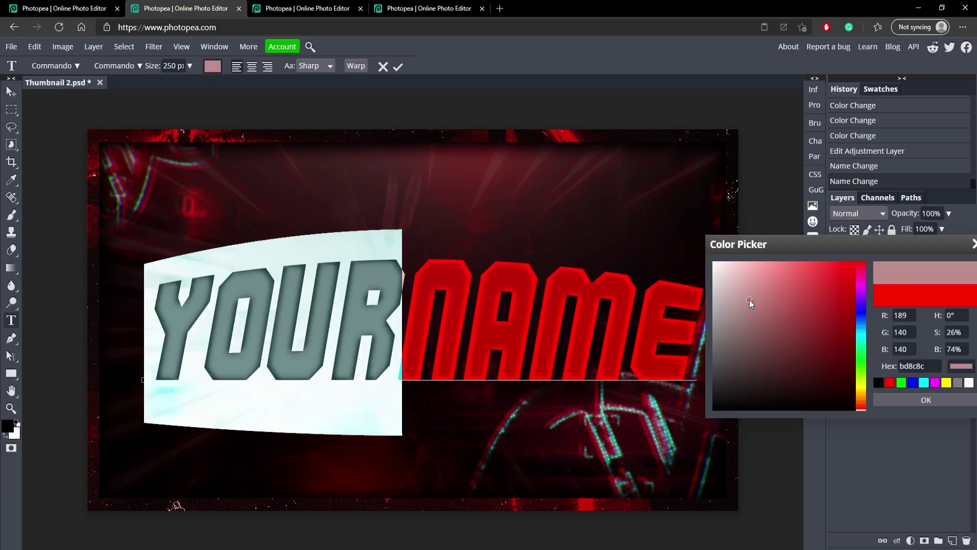
pyautogui.click(925, 400)
pyautogui.click(398, 66)
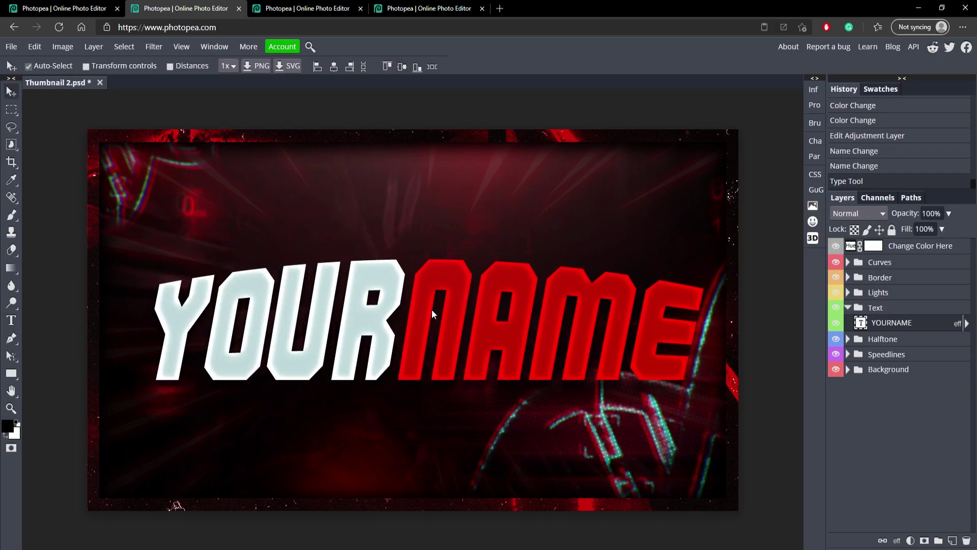
# Colour the word NAME blue and commit, then undo the colour change
pyautogui.doubleClick(423, 320)
pyautogui.moveTo(403, 319); pyautogui.dragTo(687, 284)
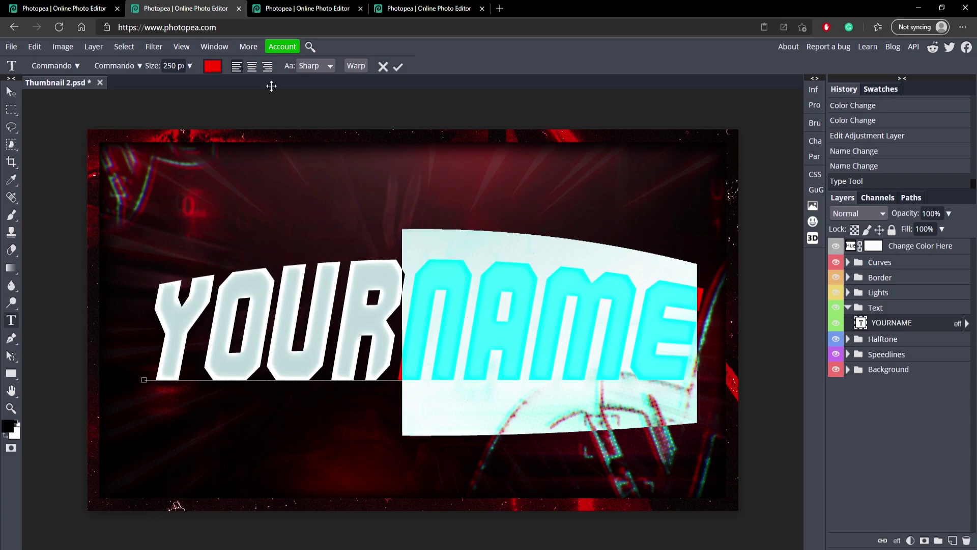
pyautogui.click(213, 66)
pyautogui.click(860, 311)
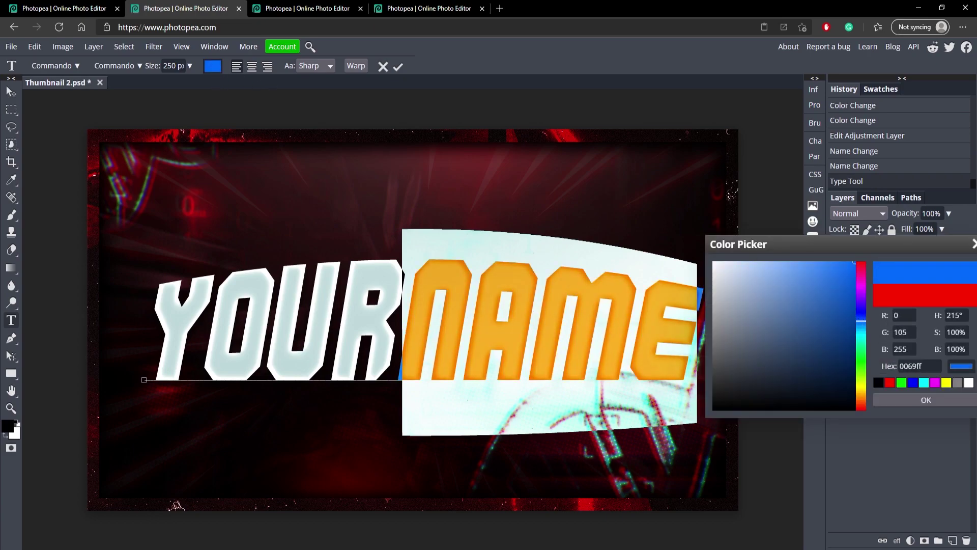
pyautogui.click(896, 400)
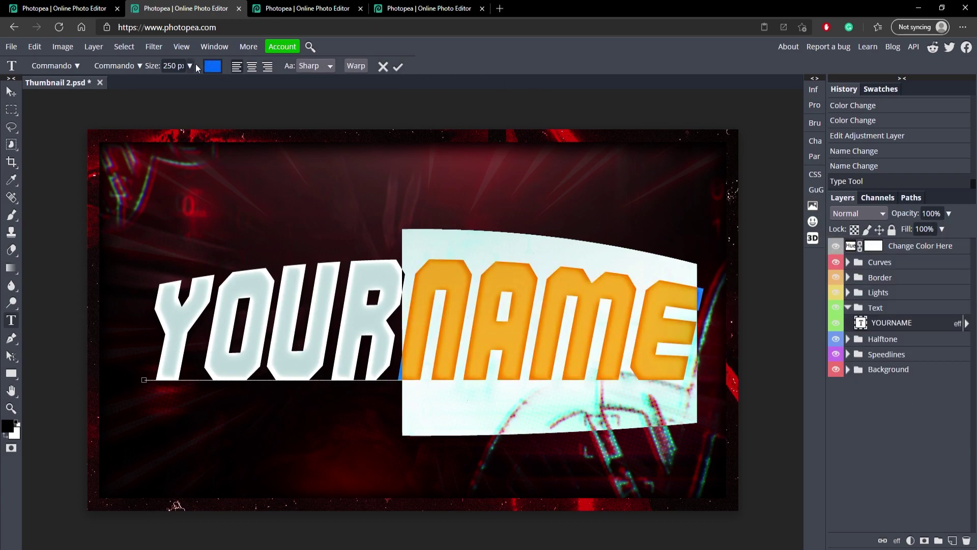
pyautogui.click(398, 66)
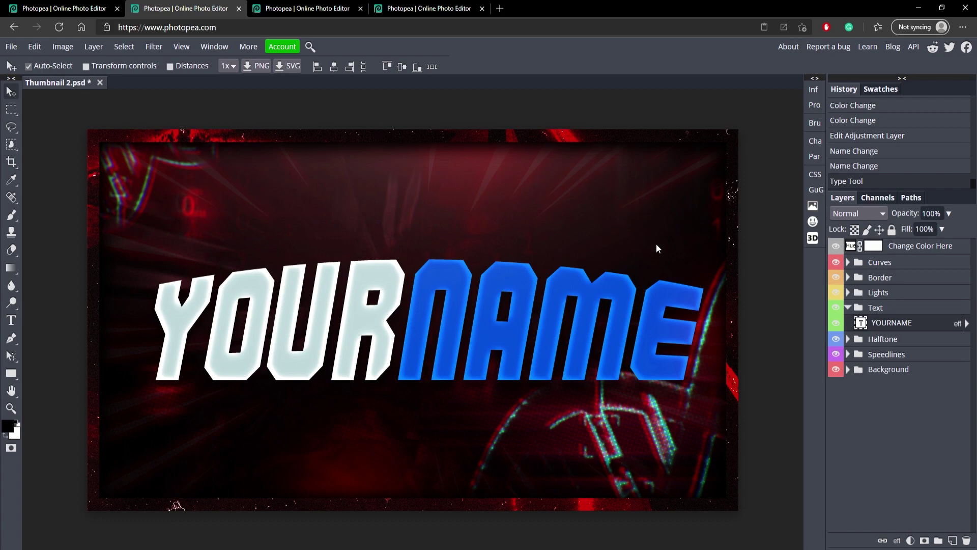
pyautogui.hotkey('ctrl', 'z')
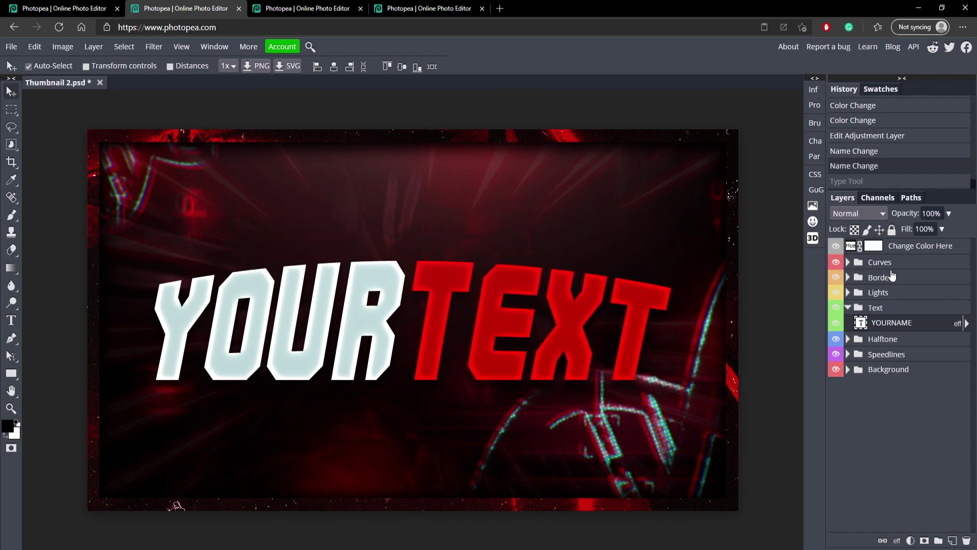
pyautogui.click(921, 247)
pyautogui.doubleClick(463, 313)
pyautogui.hotkey('shift', 'End')
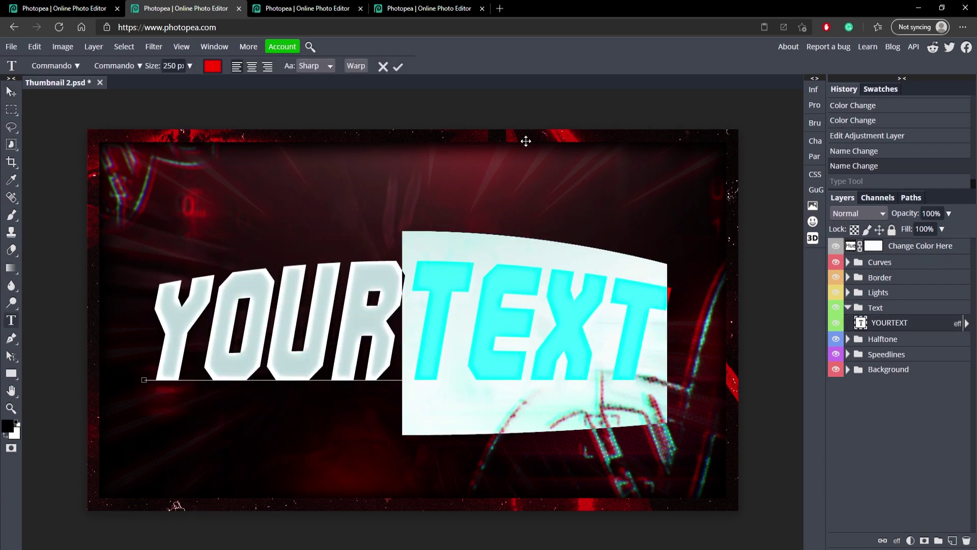
pyautogui.click(212, 66)
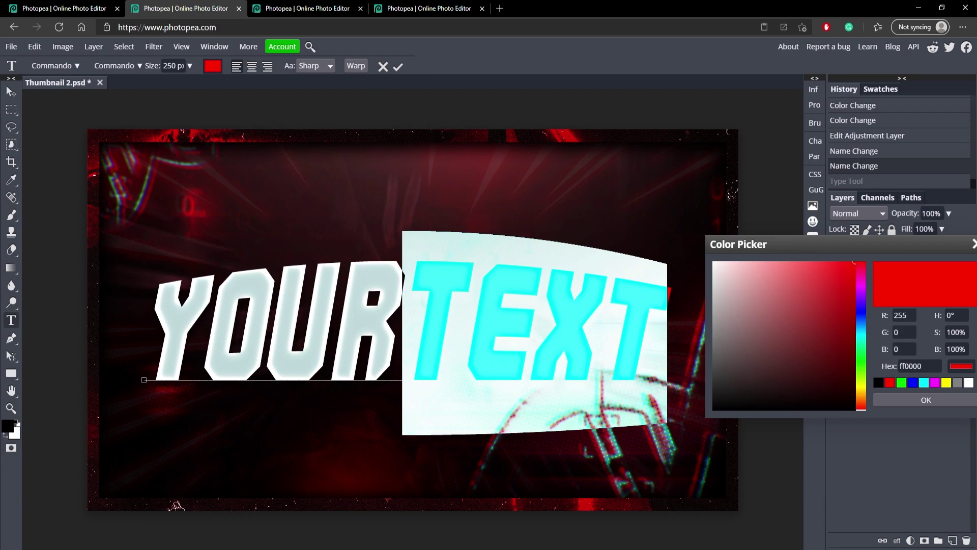
pyautogui.click(905, 403)
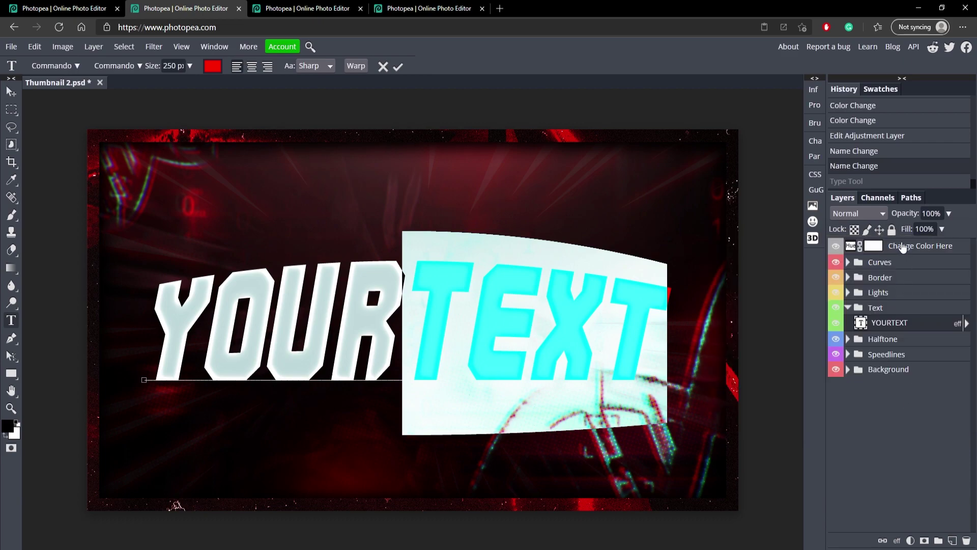
pyautogui.click(852, 246)
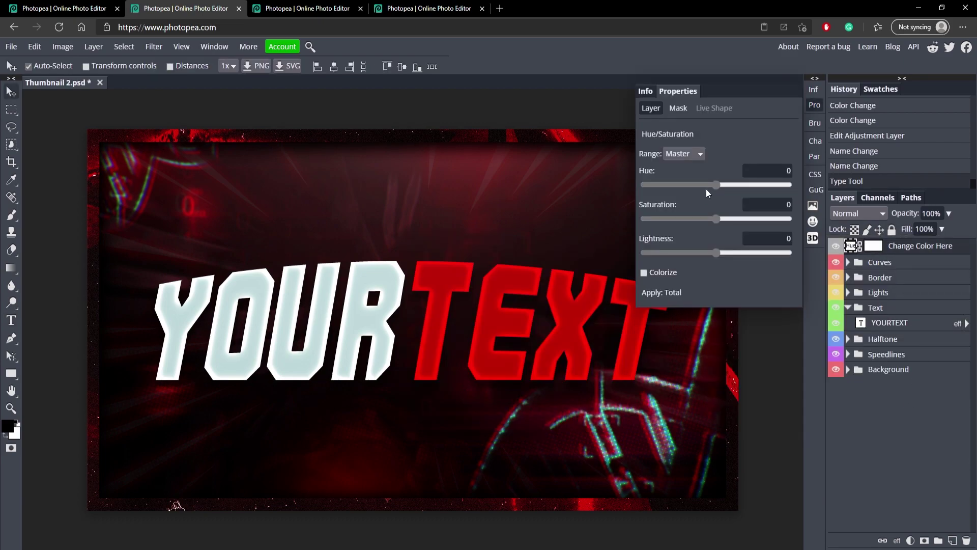
pyautogui.moveTo(710, 185); pyautogui.dragTo(642, 182)
pyautogui.doubleClick(478, 317)
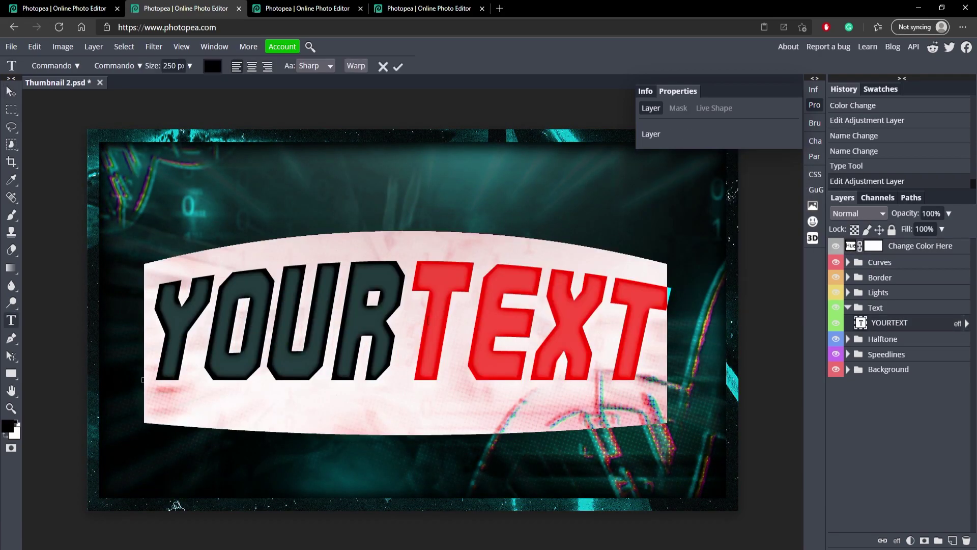
pyautogui.click(428, 321)
pyautogui.hotkey('shift', 'End')
pyautogui.click(212, 66)
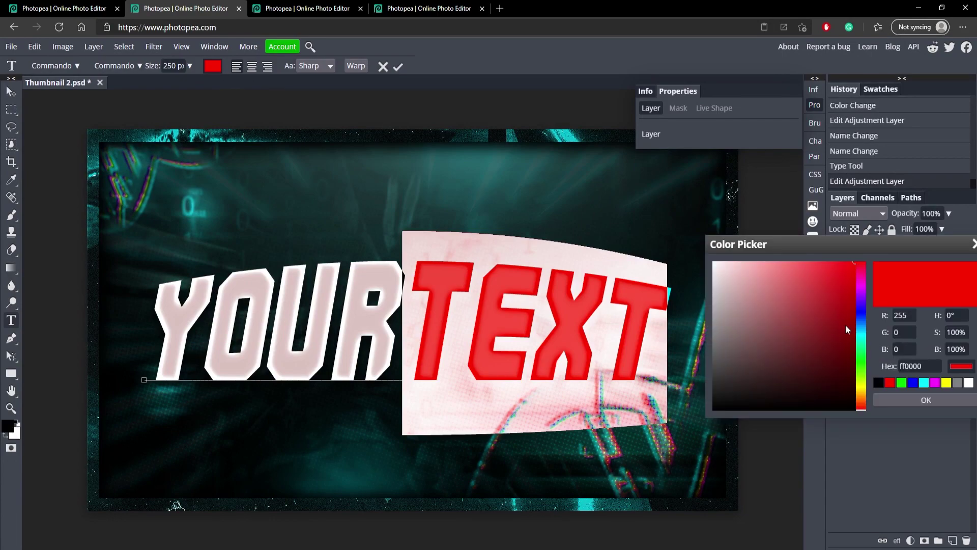
pyautogui.click(861, 312)
pyautogui.click(913, 401)
pyautogui.click(398, 66)
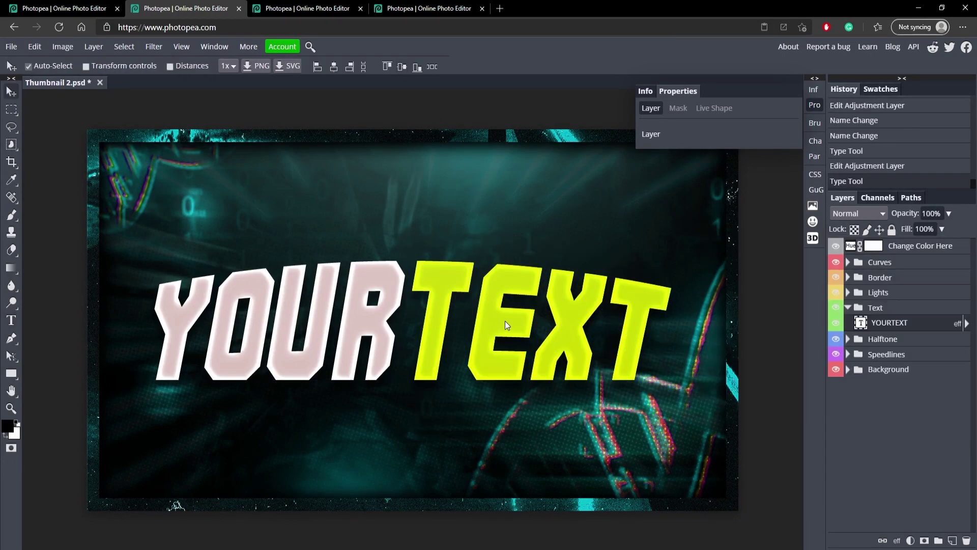
pyautogui.hotkey('ctrl', 'z')
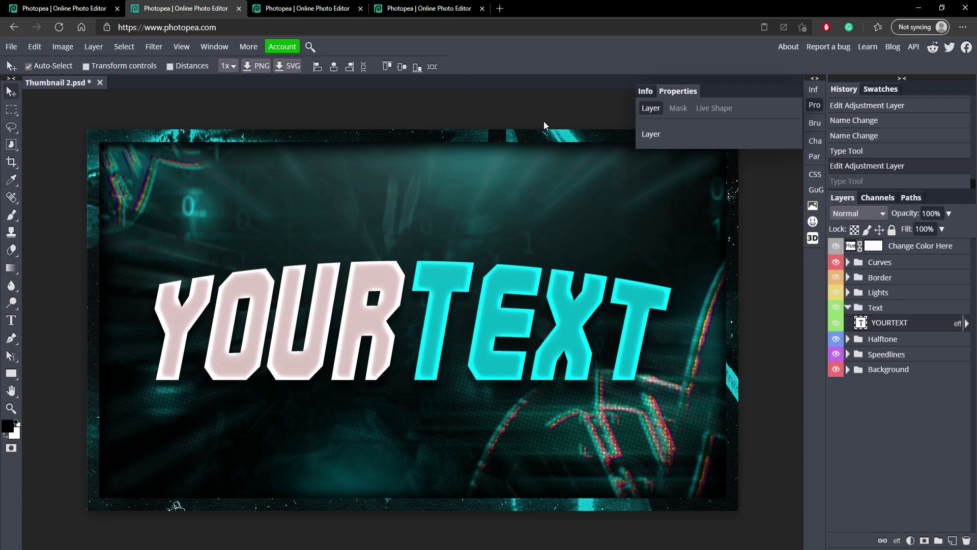
pyautogui.click(820, 104)
pyautogui.hotkey('ctrl', 'z')
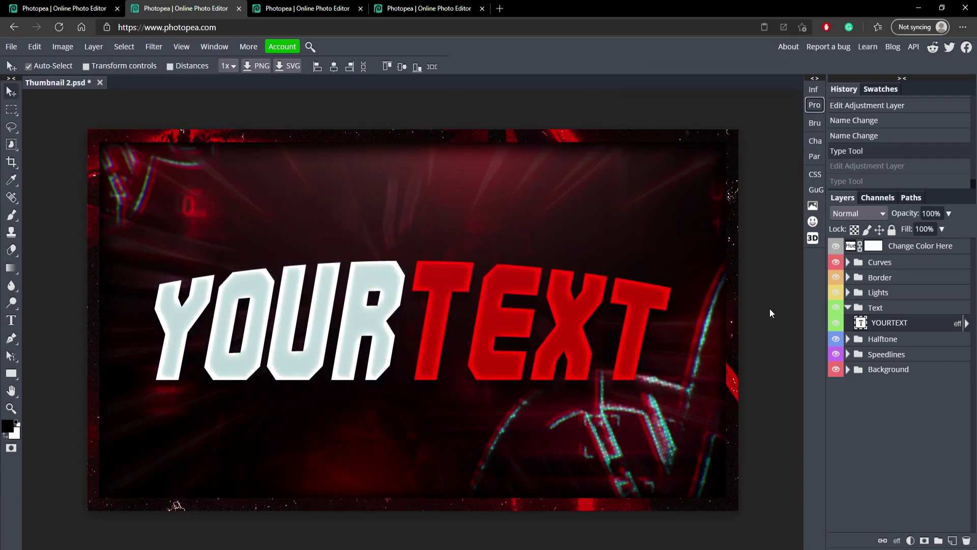
# Select parts of the YOURTEXT headline and commit, leaving its wording unchanged
pyautogui.doubleClick(450, 336)
pyautogui.click(403, 326)
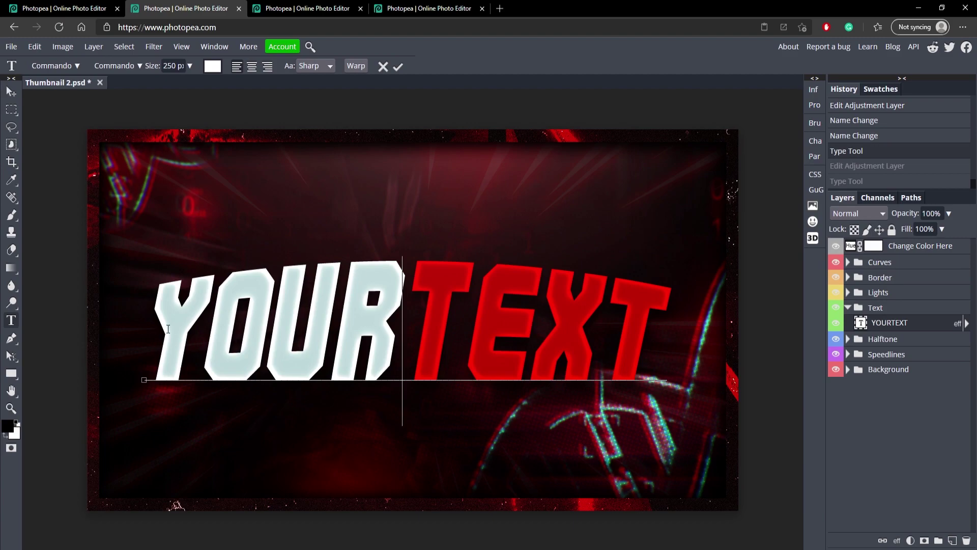
pyautogui.hotkey('shift', 'Home')
pyautogui.press('Right')
pyautogui.hotkey('shift', 'Right')
pyautogui.hotkey('shift', 'Right')
pyautogui.hotkey('shift', 'Right')
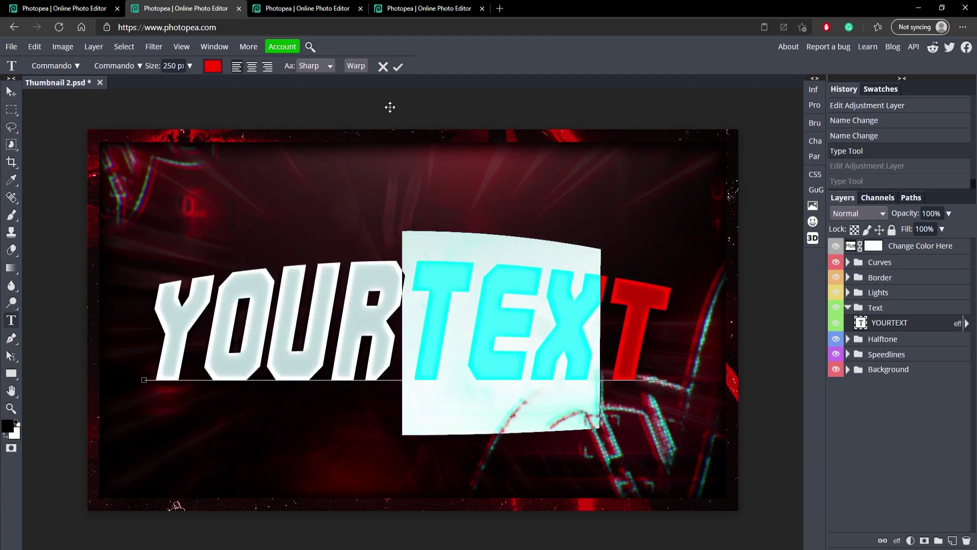
pyautogui.click(398, 67)
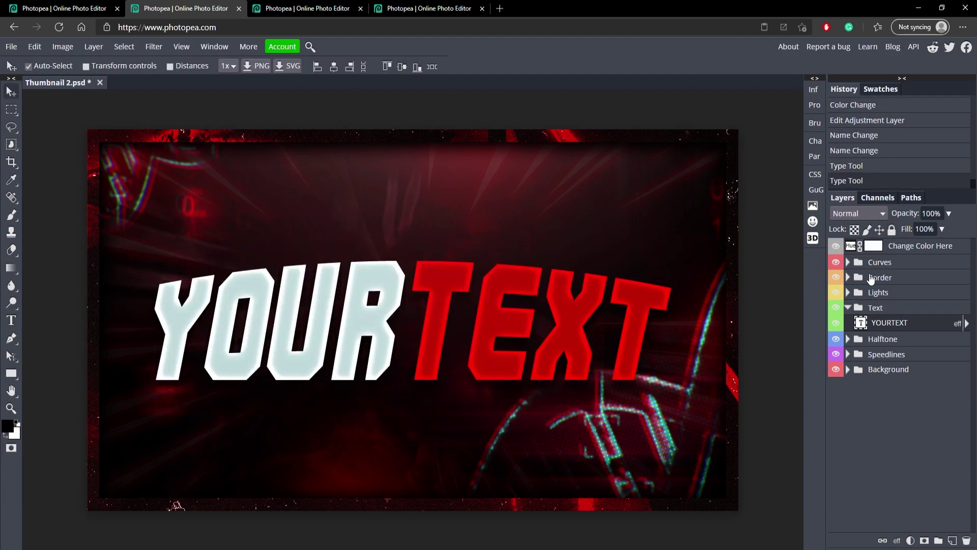
pyautogui.click(848, 308)
pyautogui.doubleClick(400, 321)
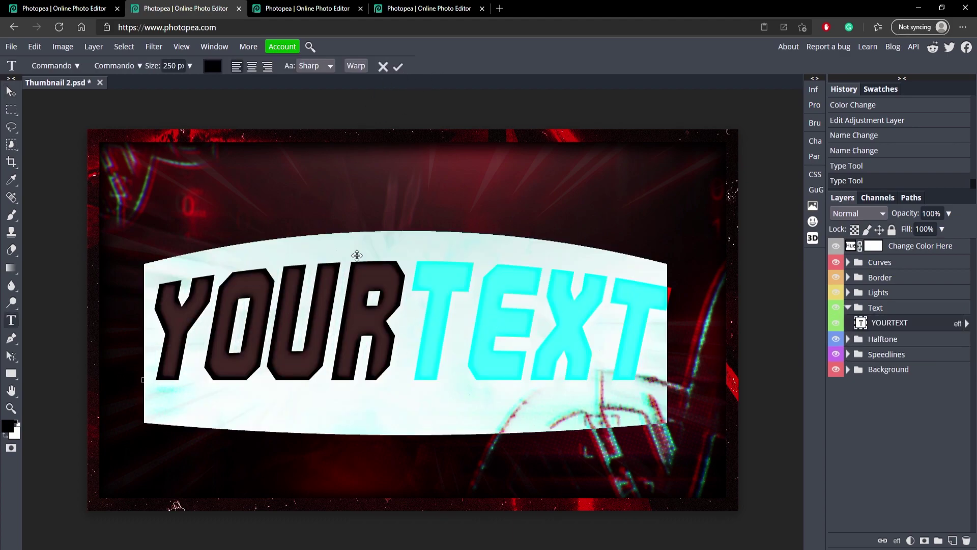
pyautogui.click(397, 66)
# Preview a teal hue of 171 on Change Color Here, then reset Hue to 0
pyautogui.click(883, 249)
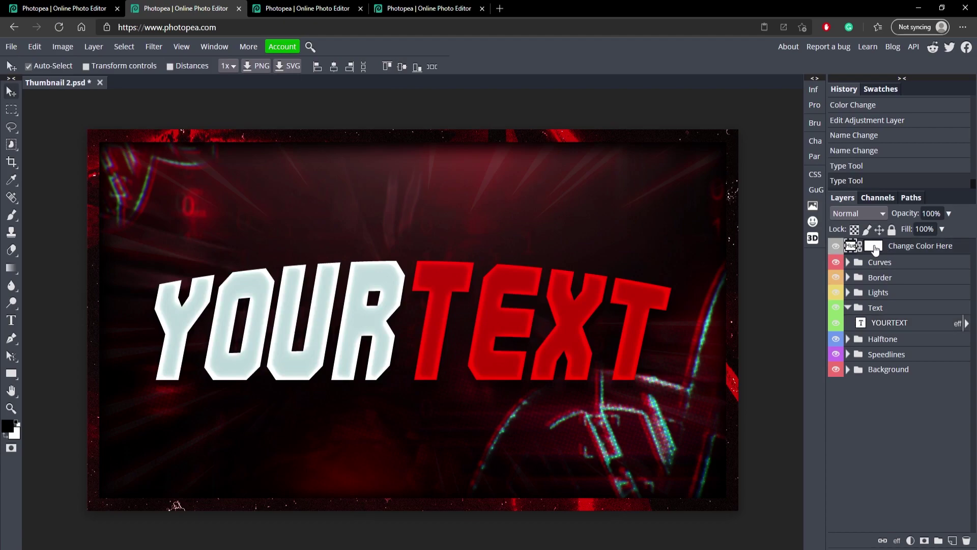
pyautogui.click(847, 307)
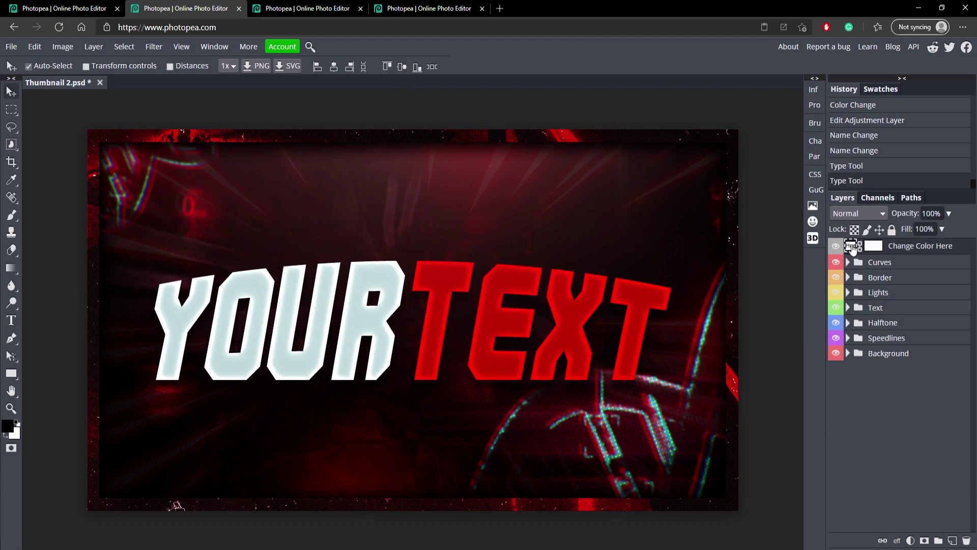
pyautogui.doubleClick(853, 248)
pyautogui.moveTo(716, 185)
pyautogui.mouseDown()
pyautogui.moveTo(784, 185)
pyautogui.moveTo(632, 185)
pyautogui.moveTo(722, 181)
pyautogui.mouseUp()
pyautogui.click(767, 170)
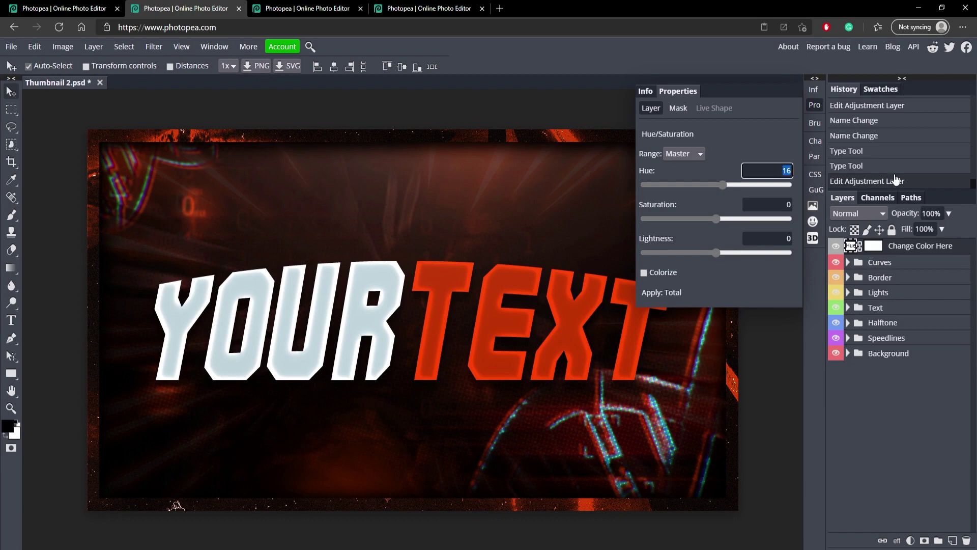
pyautogui.write('0')
pyautogui.press('Return')
pyautogui.hotkey('ctrl', 'Tab')
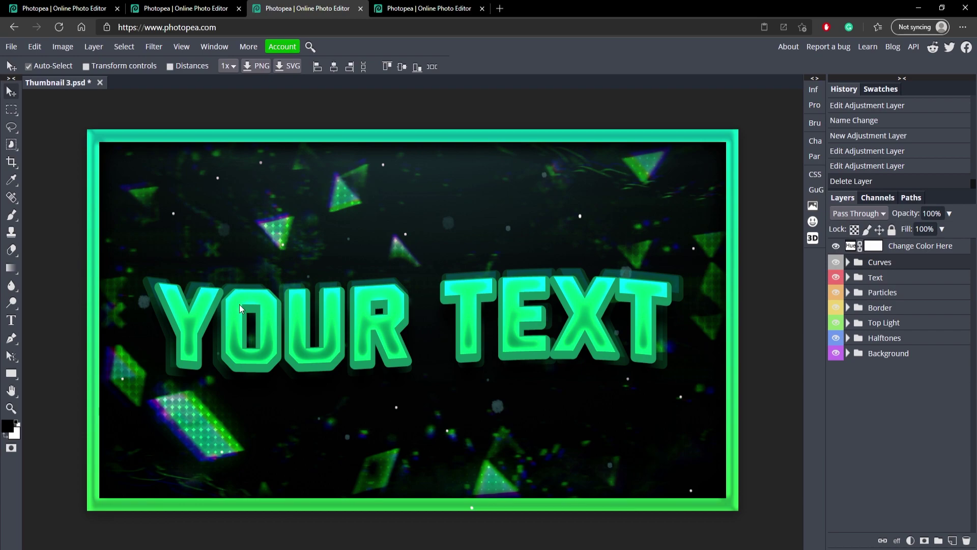
# Hide the front YOUR TEXT layer and change the TEXT BEHIND shadow text to YOURNAME
pyautogui.click(848, 278)
pyautogui.click(893, 294)
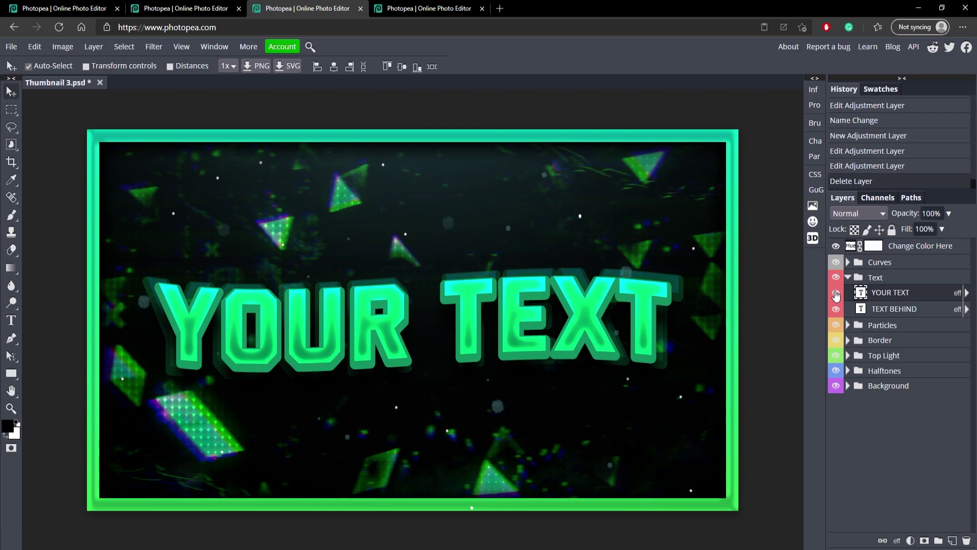
pyautogui.click(837, 309)
pyautogui.click(836, 309)
pyautogui.click(837, 293)
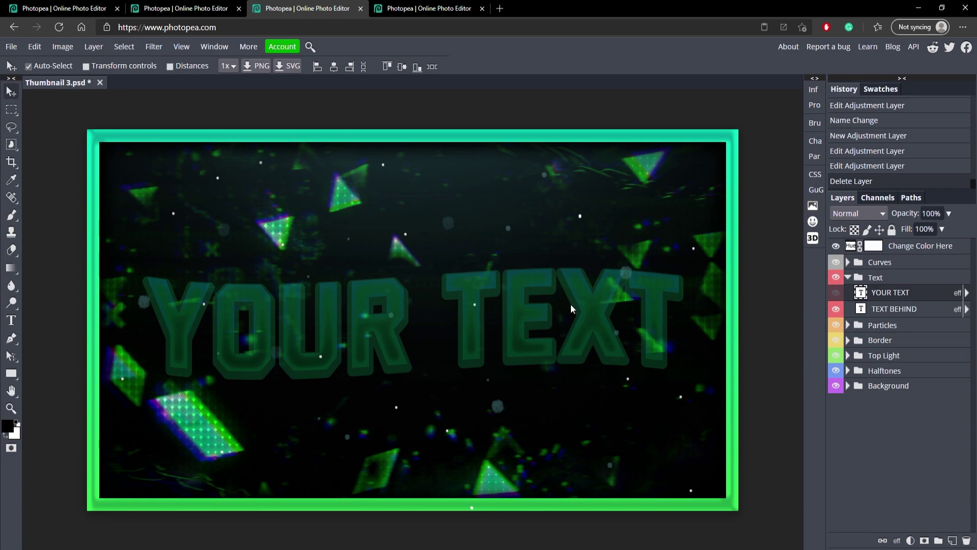
pyautogui.doubleClick(295, 317)
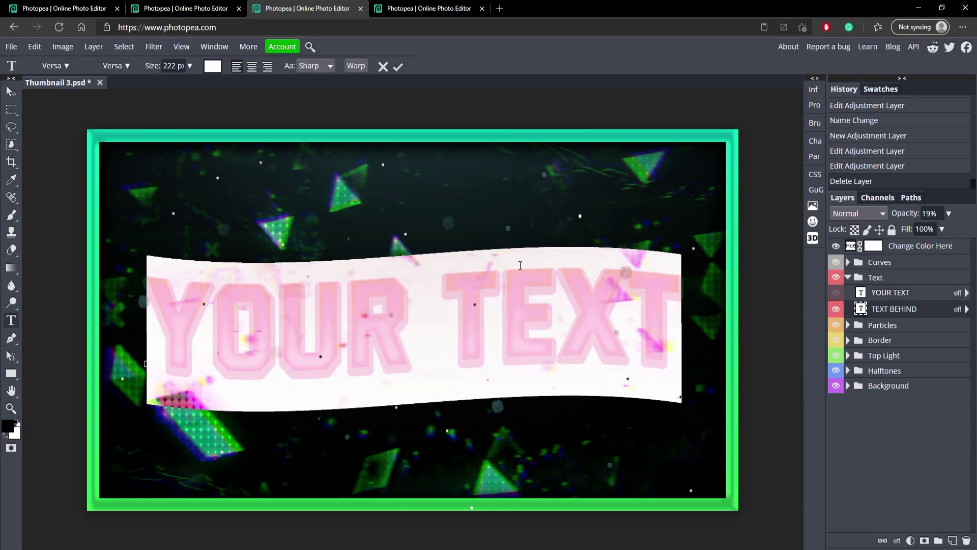
pyautogui.write('YOURNAME')
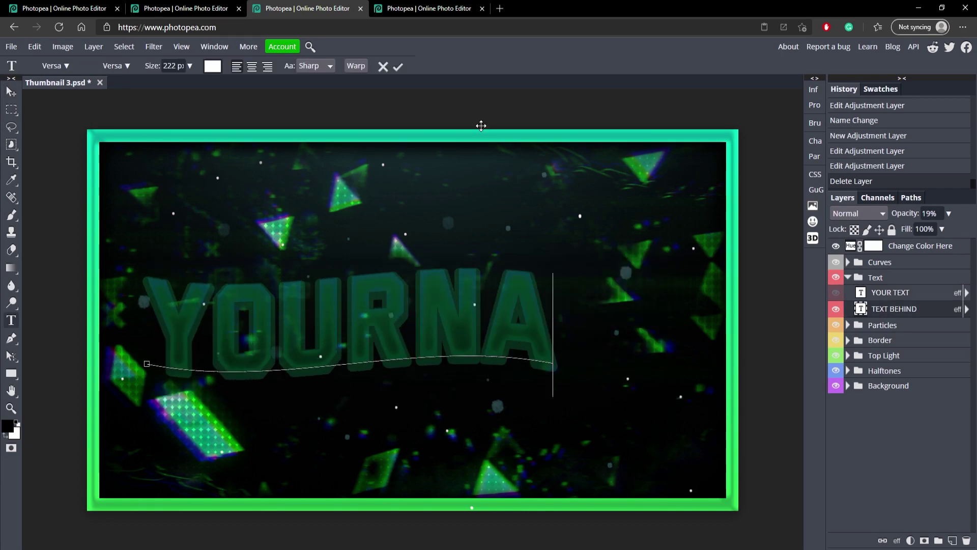
pyautogui.click(398, 67)
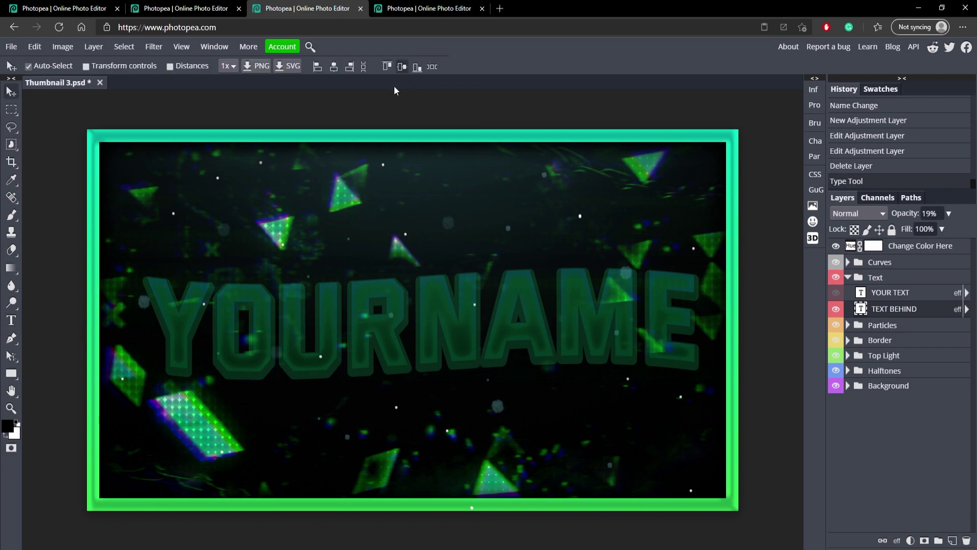
pyautogui.click(836, 294)
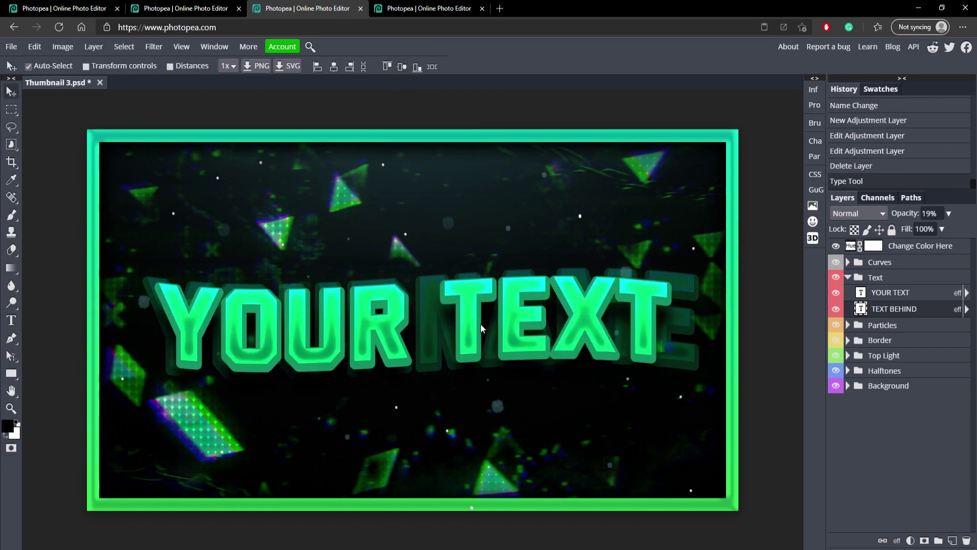
# Retype the front headline as YOURNAME, then undo it after comparing with redo
pyautogui.doubleClick(365, 320)
pyautogui.write('YOU')
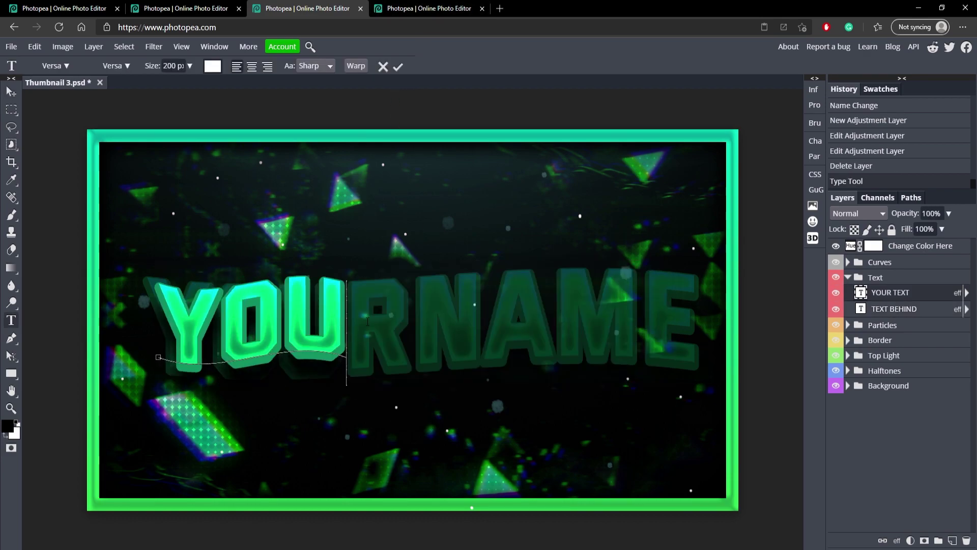
pyautogui.write('RNAME')
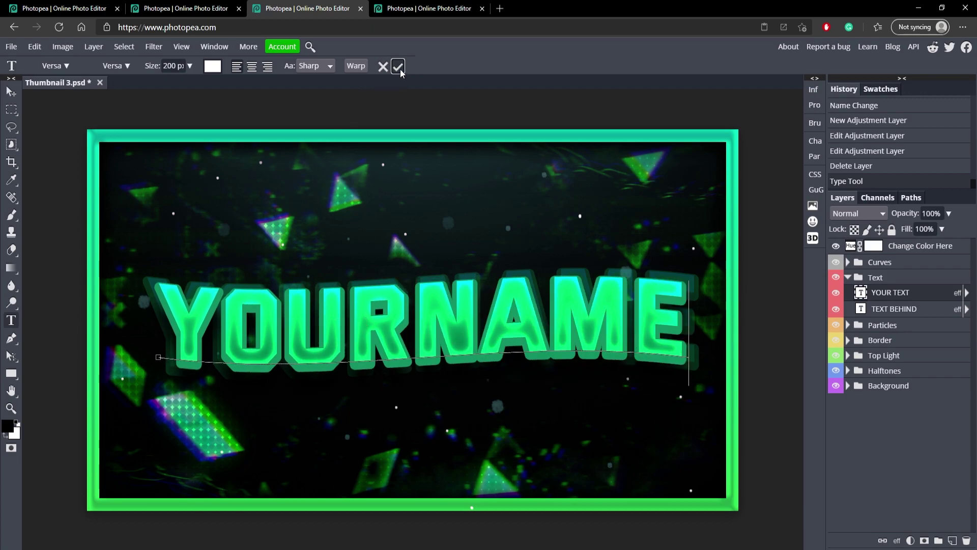
pyautogui.click(398, 66)
pyautogui.hotkey('ctrl', 'z')
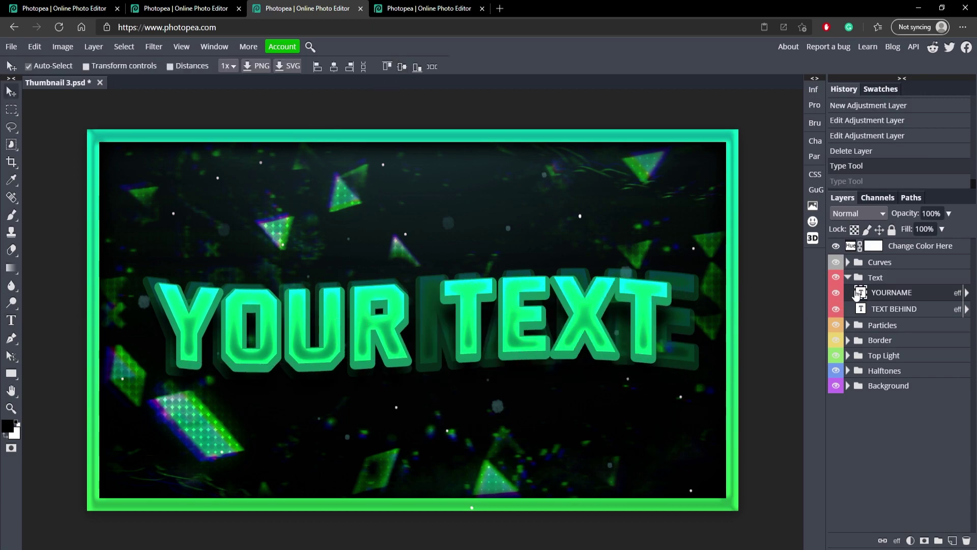
pyautogui.hotkey('ctrl', 'shift', 'z')
pyautogui.hotkey('ctrl', 'z')
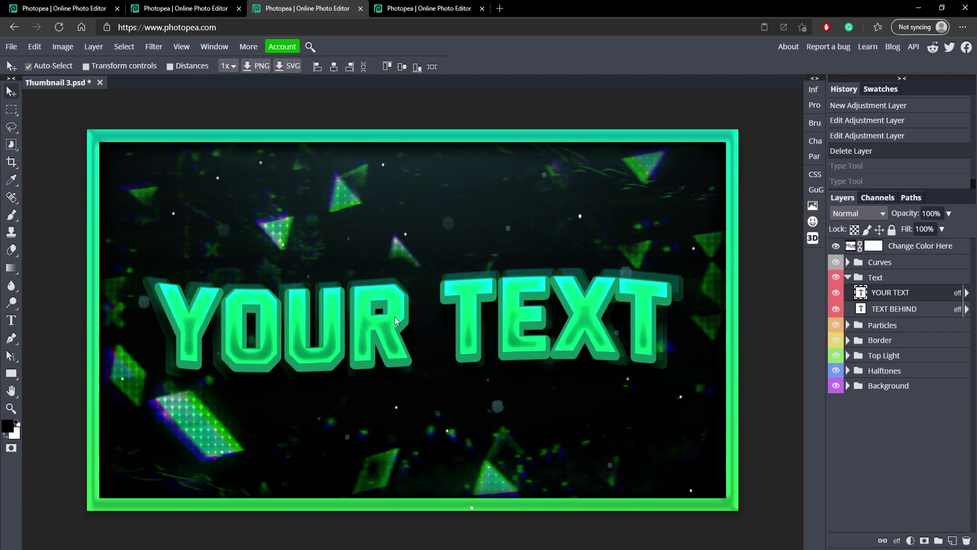
# Preview a yellow shift with the Change Color Here hue, then reset Hue to 0
pyautogui.click(847, 277)
pyautogui.click(851, 246)
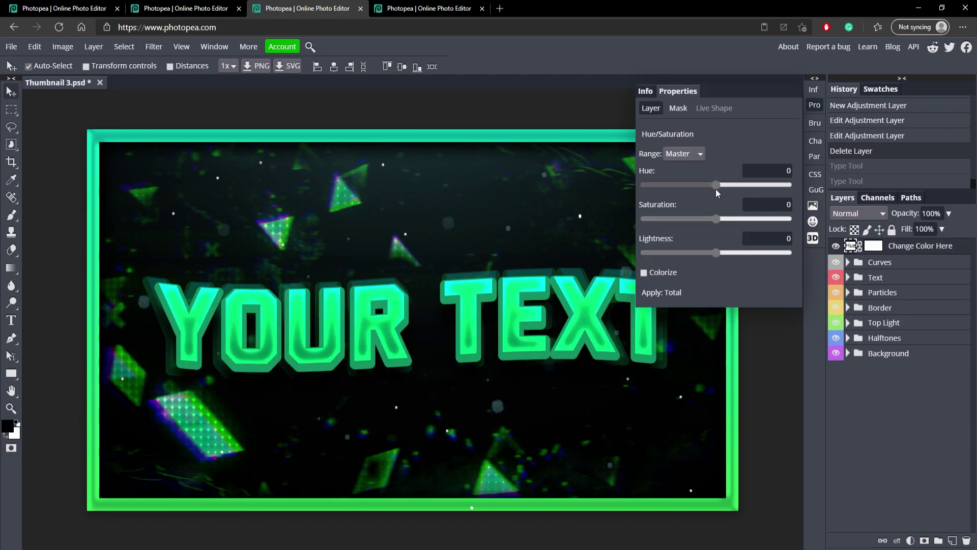
pyautogui.moveTo(716, 185)
pyautogui.mouseDown()
pyautogui.moveTo(621, 181)
pyautogui.moveTo(768, 181)
pyautogui.moveTo(710, 184)
pyautogui.mouseUp()
pyautogui.click(778, 169)
pyautogui.write('0')
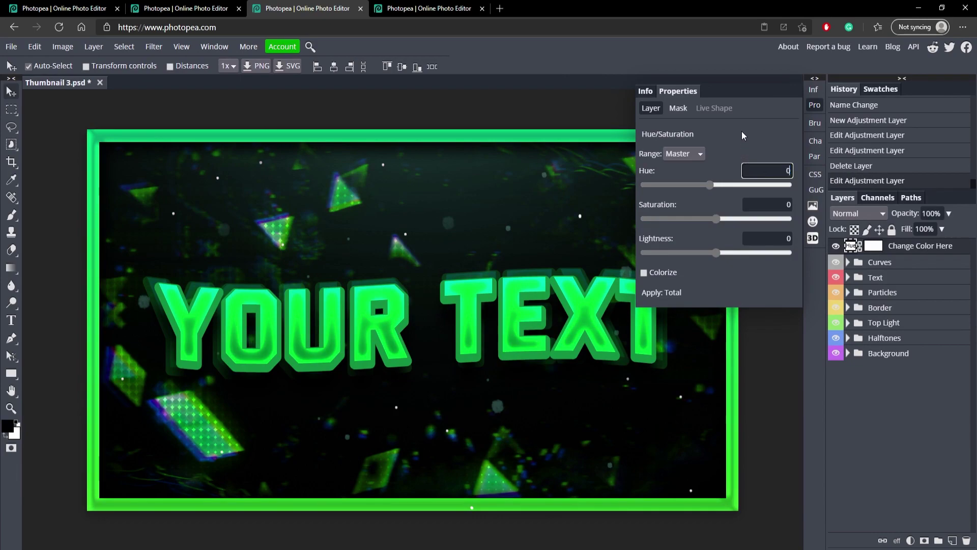
pyautogui.press('Return')
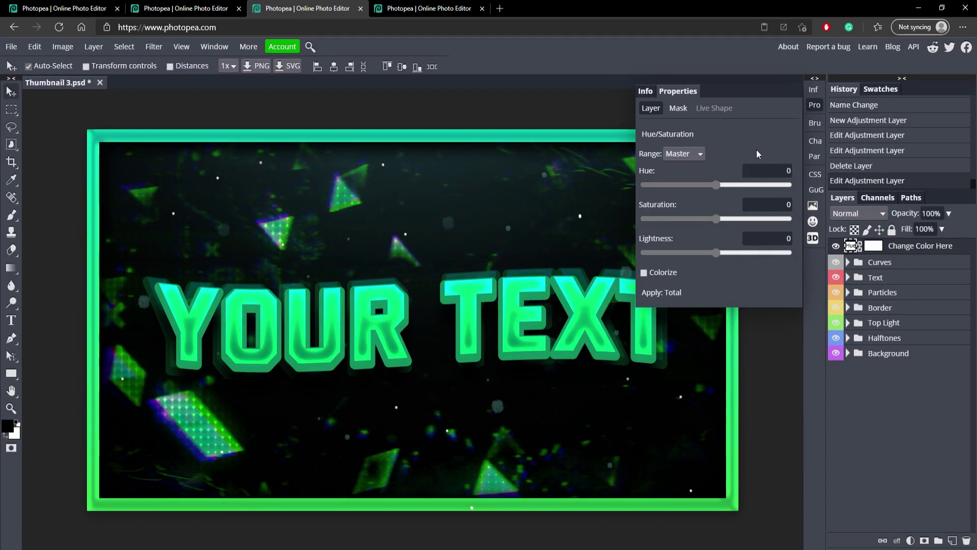
pyautogui.click(883, 265)
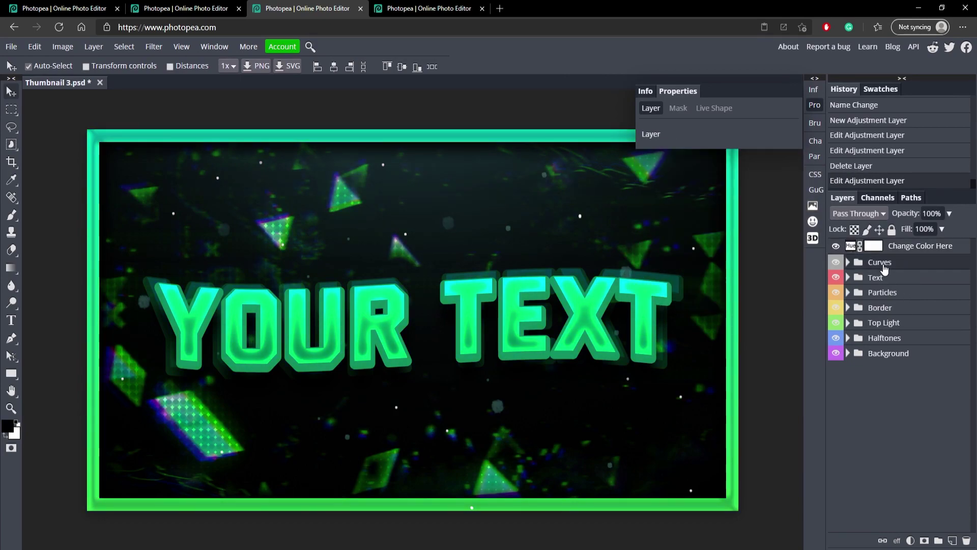
# Switch to the purple New Project.psd template and inspect its Border, Text, Lights and Background groups
pyautogui.click(812, 105)
pyautogui.click(427, 8)
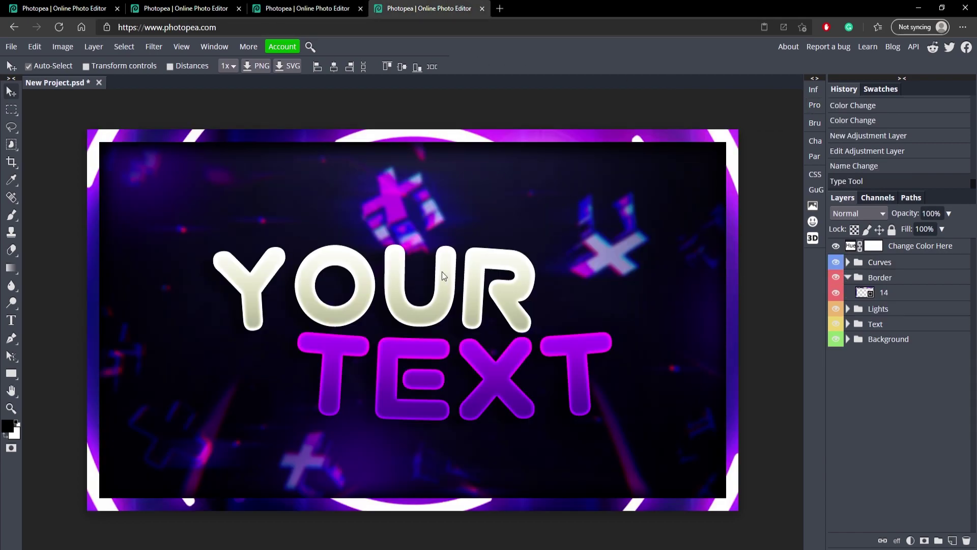
pyautogui.click(325, 285)
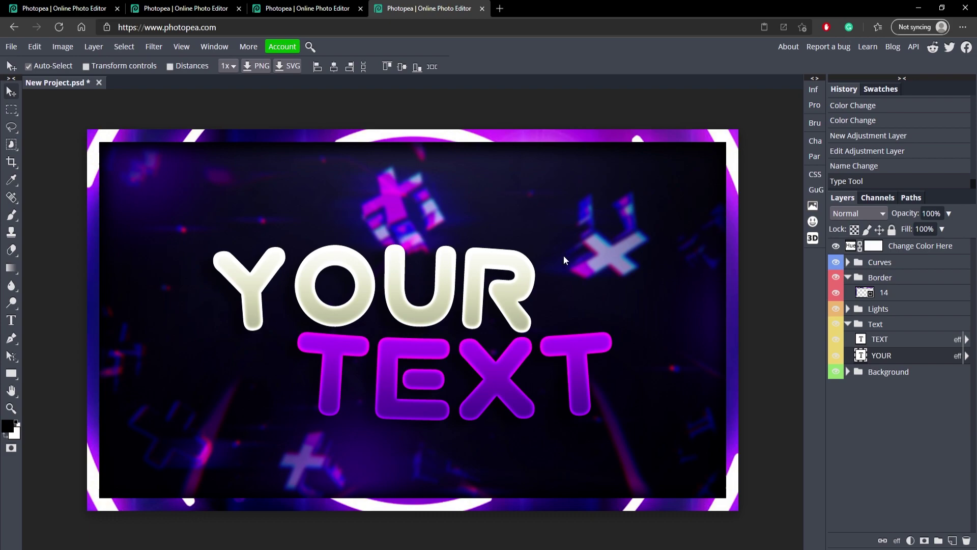
pyautogui.click(848, 277)
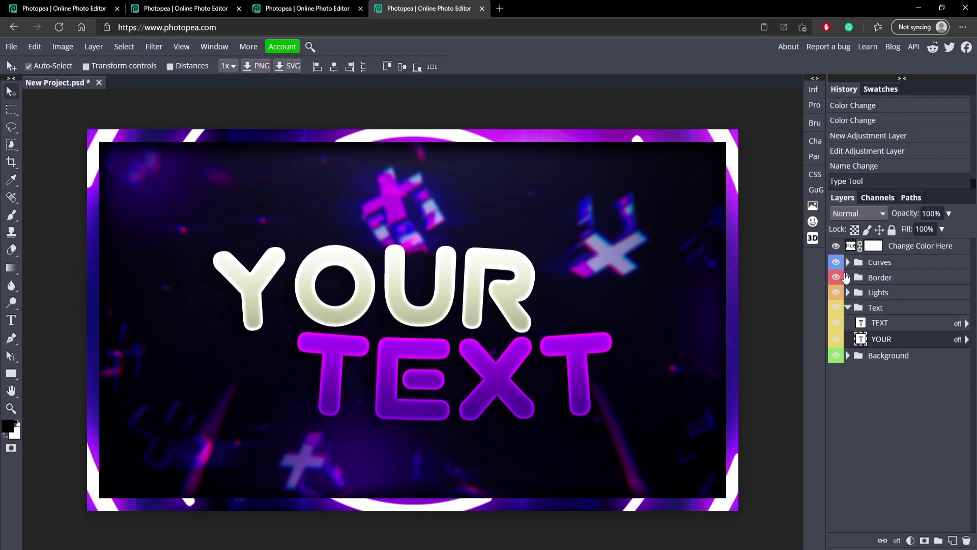
pyautogui.click(848, 308)
pyautogui.click(847, 325)
pyautogui.click(848, 323)
pyautogui.click(848, 324)
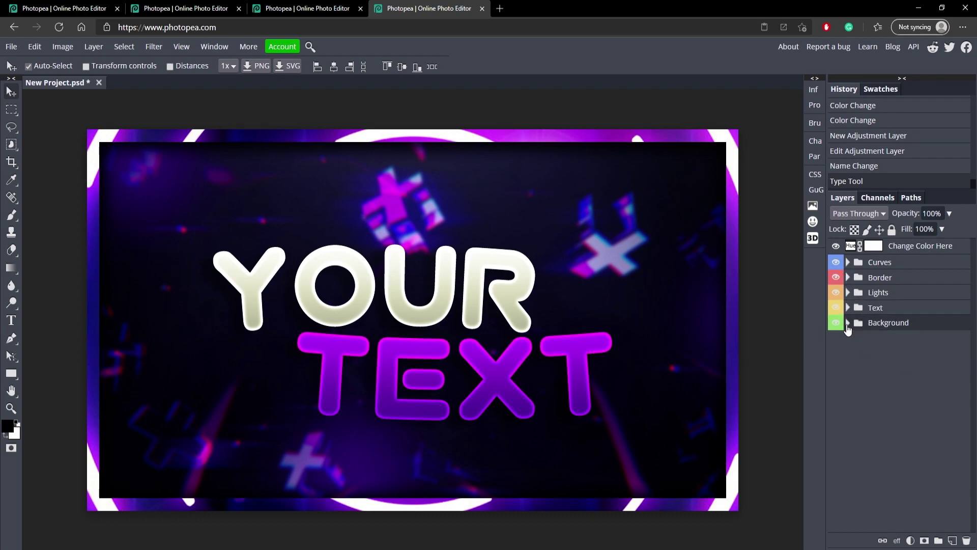
pyautogui.click(847, 308)
pyautogui.click(847, 309)
pyautogui.click(847, 293)
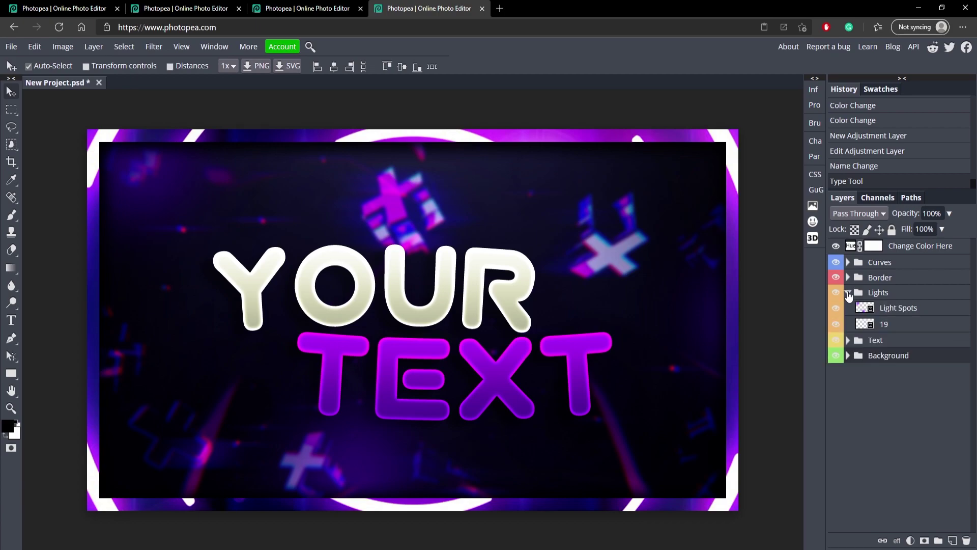
pyautogui.click(847, 293)
pyautogui.click(848, 277)
pyautogui.click(848, 277)
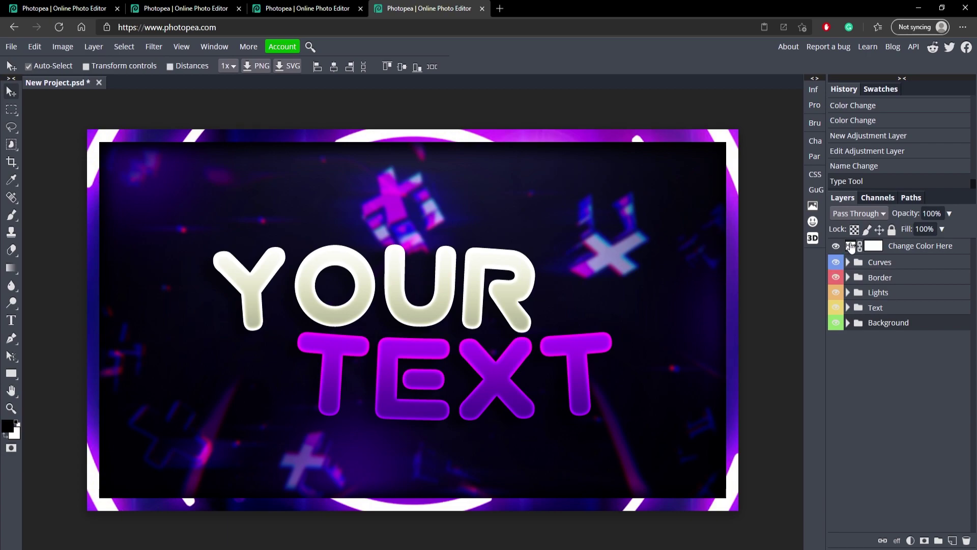
# Preview a greener hue on Change Color Here, then return Hue to 0 and close Properties
pyautogui.doubleClick(851, 247)
pyautogui.moveTo(717, 185)
pyautogui.mouseDown()
pyautogui.moveTo(618, 189)
pyautogui.moveTo(792, 187)
pyautogui.moveTo(702, 189)
pyautogui.mouseUp()
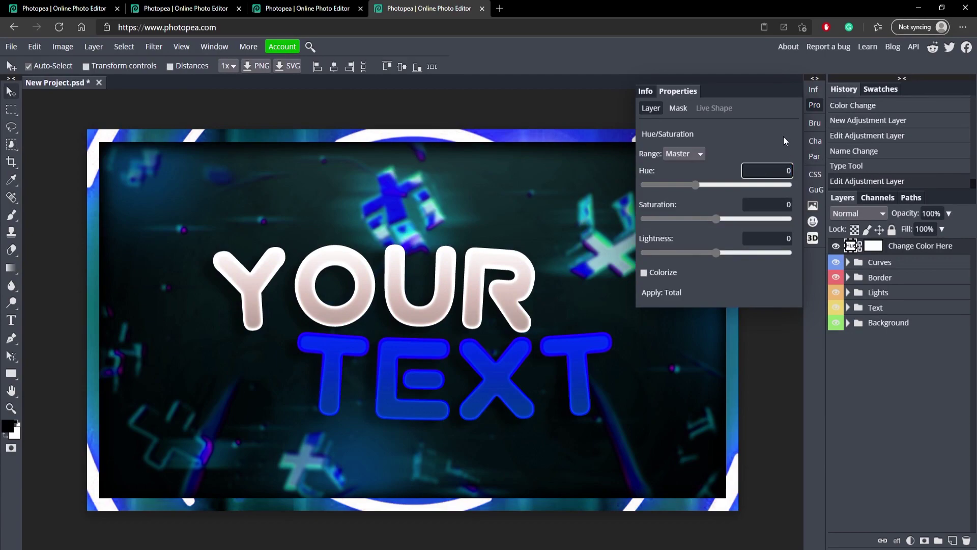
pyautogui.press('Return')
pyautogui.click(814, 105)
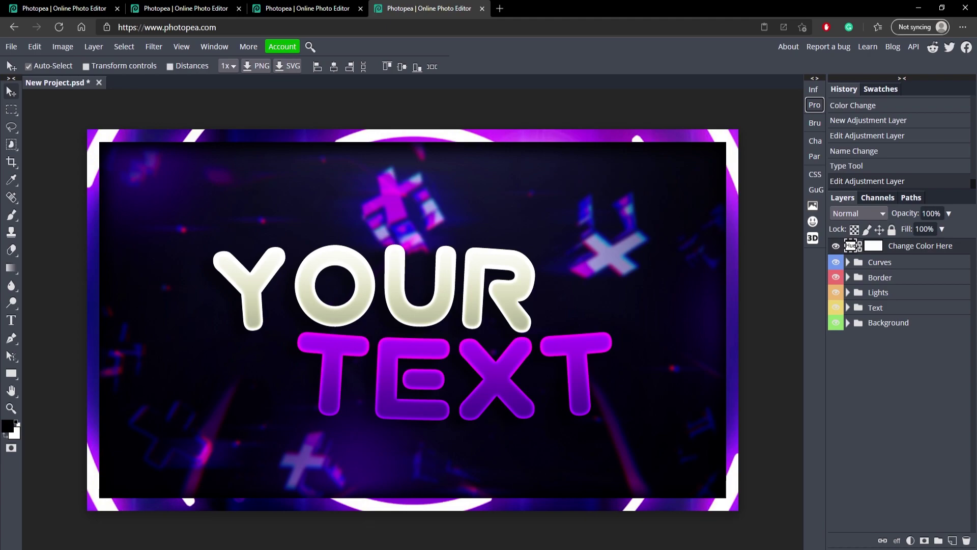
pyautogui.click(305, 8)
# Cycle through the red, yellow and purple templates, ending on the green Thumbnail 3.psd
pyautogui.click(229, 8)
pyautogui.click(88, 6)
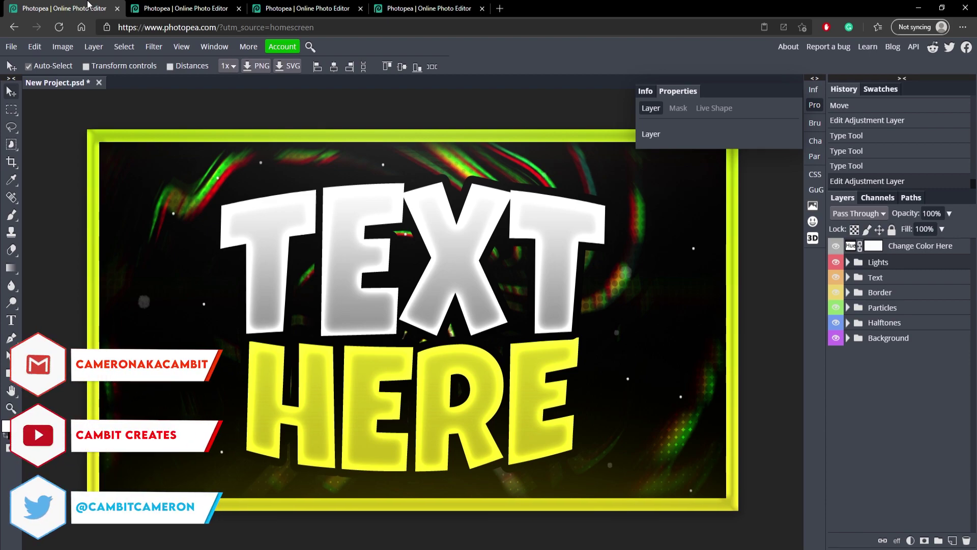
pyautogui.click(186, 9)
pyautogui.click(339, 6)
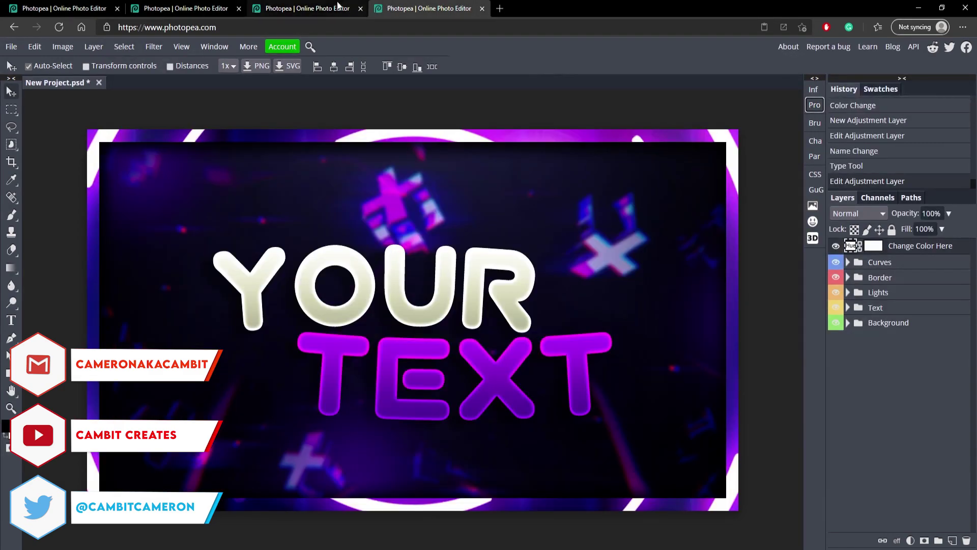
pyautogui.click(326, 6)
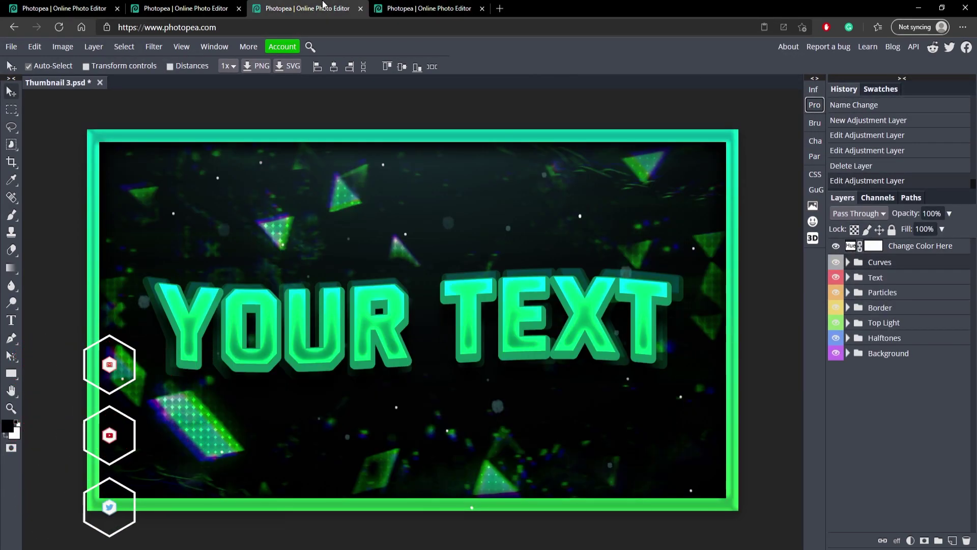